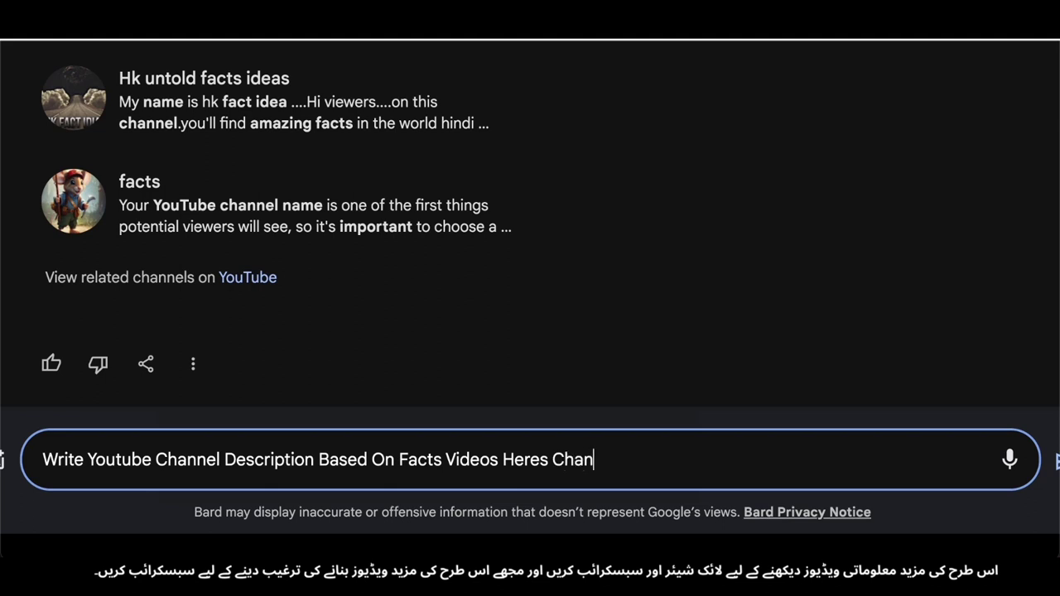
Step: Ask for a YouTube channel description based on facts videos, giving the channel name "The Fact Detective"
{"action": "key", "text": "BackSpace"}
{"action": "type", "text": "\""}
{"action": "key", "text": "shift+Return"}
{"action": "key", "text": "shift+Return"}
{"action": "type", "text": "\""}
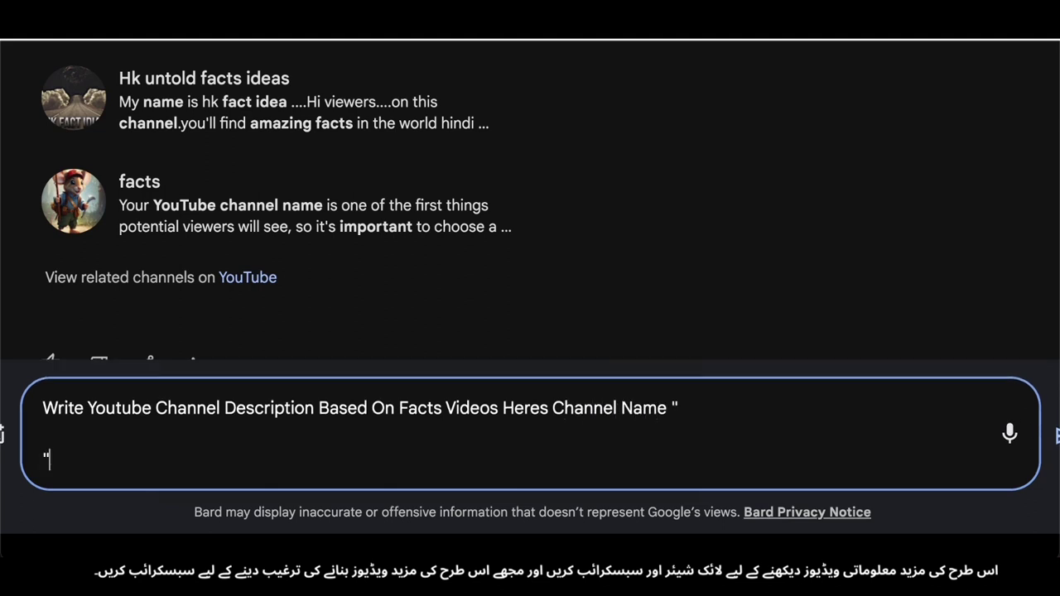
{"action": "key", "text": "Left"}
{"action": "key", "text": "Left"}
{"action": "key", "text": "BackSpace"}
{"action": "key", "text": "Right"}
{"action": "key", "text": "BackSpace"}
{"action": "key", "text": "Left"}
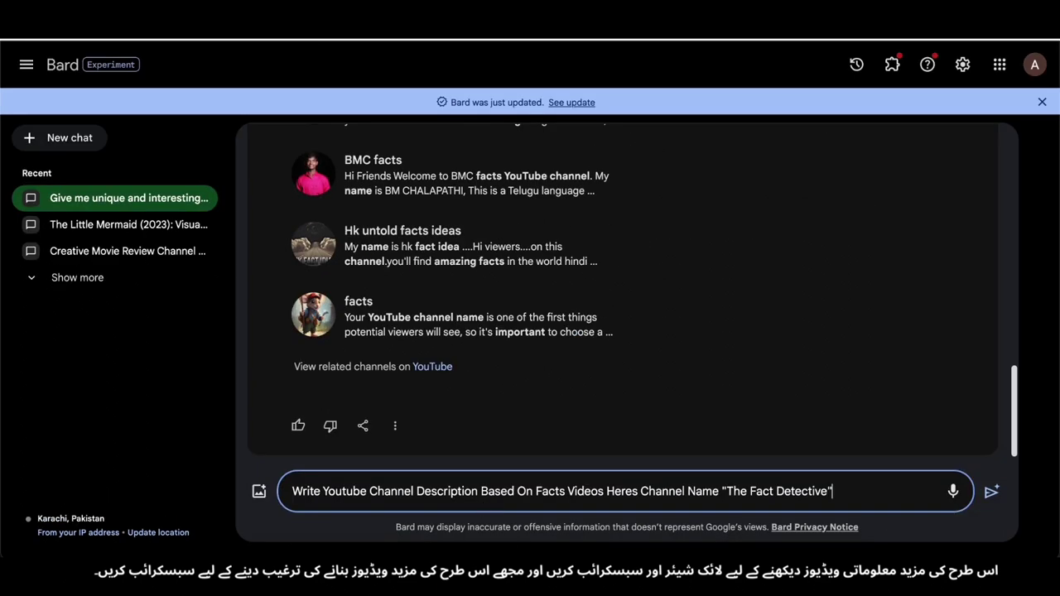
{"action": "key", "text": "Return"}
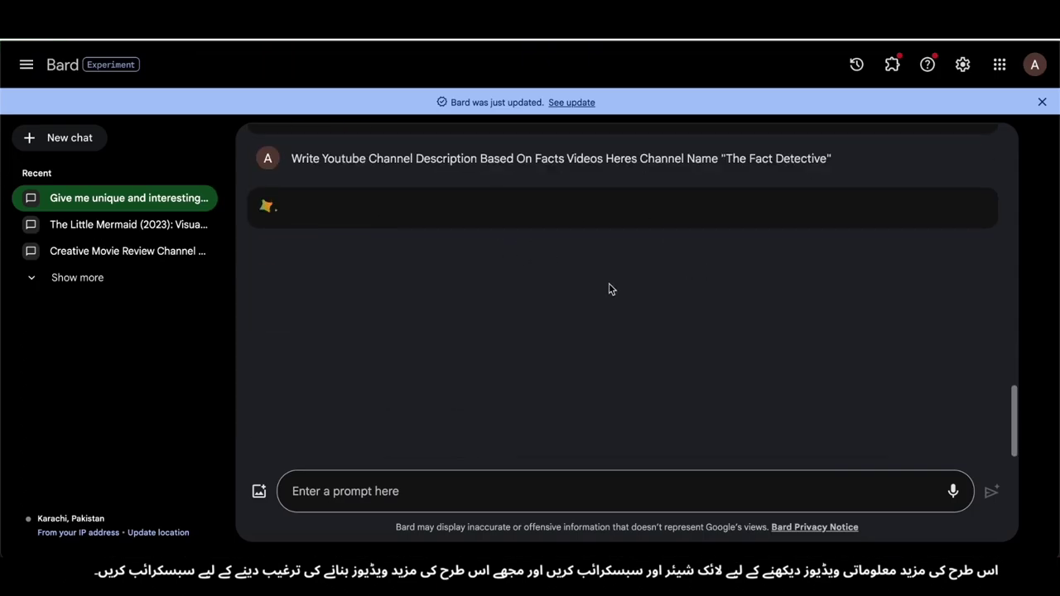
Step: Look over the generated channel description, show its other drafts and regenerate them
{"action": "scroll", "coordinate": [557, 287], "scroll_direction": "down", "scroll_amount": 4}
{"action": "scroll", "coordinate": [555, 332], "scroll_direction": "up", "scroll_amount": 3}
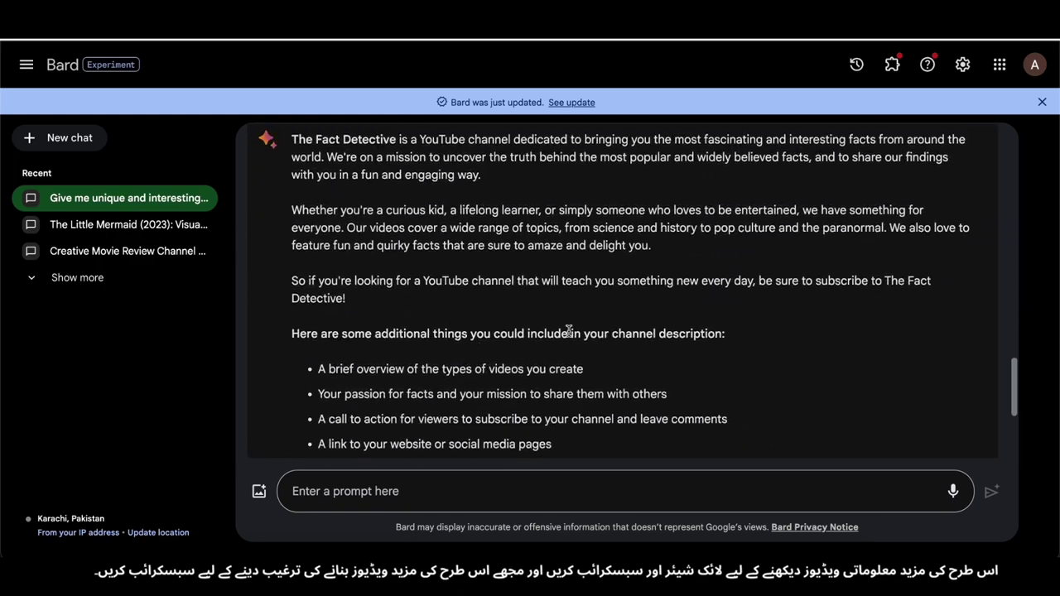
{"action": "scroll", "coordinate": [556, 332], "scroll_direction": "up", "scroll_amount": 1}
{"action": "left_click_drag", "start_coordinate": [293, 218], "coordinate": [443, 393]}
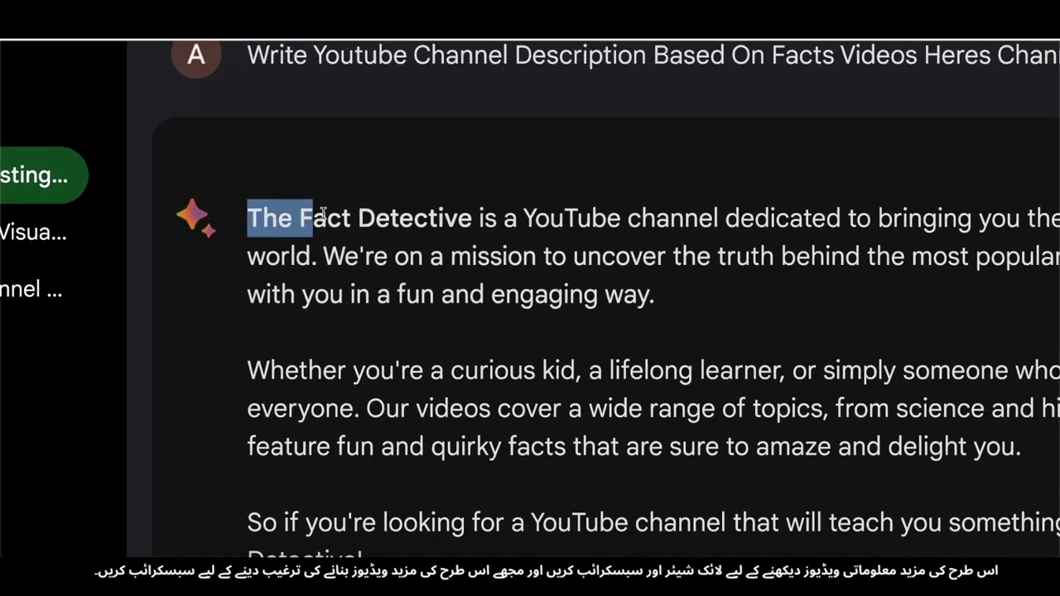
{"action": "left_click", "coordinate": [442, 392]}
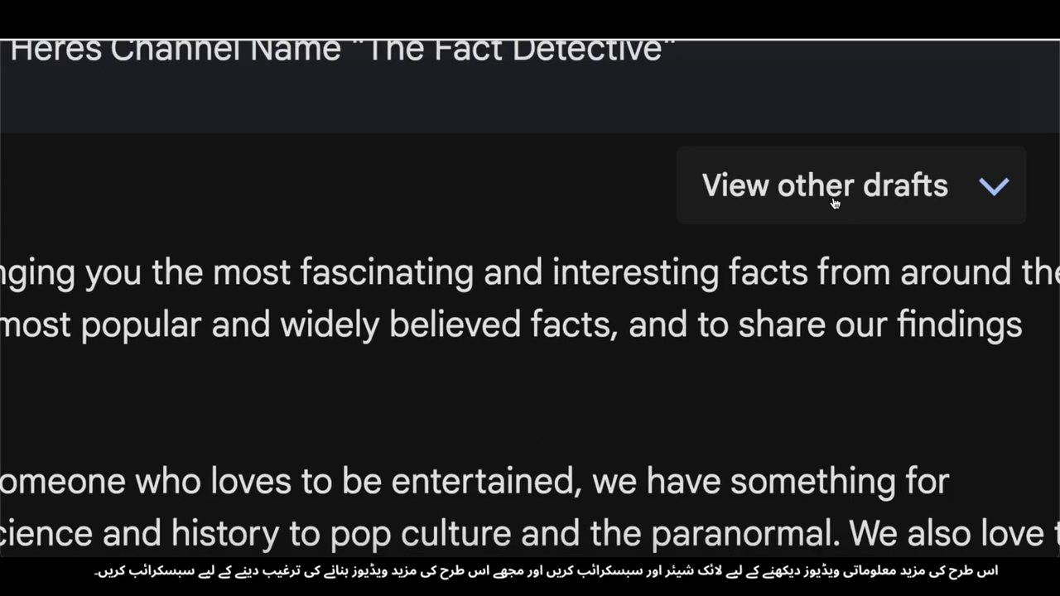
{"action": "left_click", "coordinate": [835, 203]}
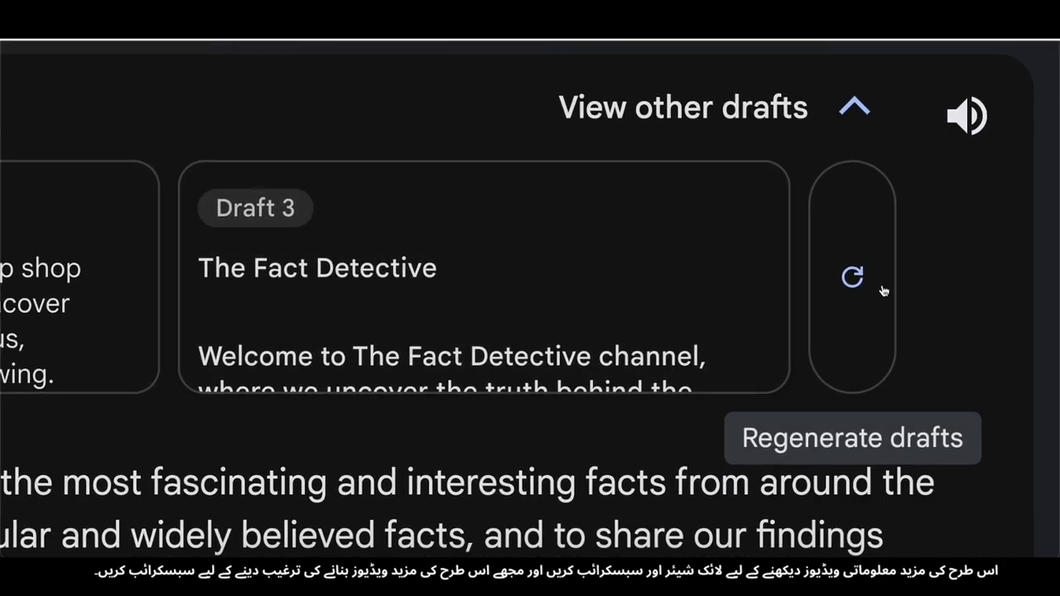
{"action": "left_click", "coordinate": [857, 270]}
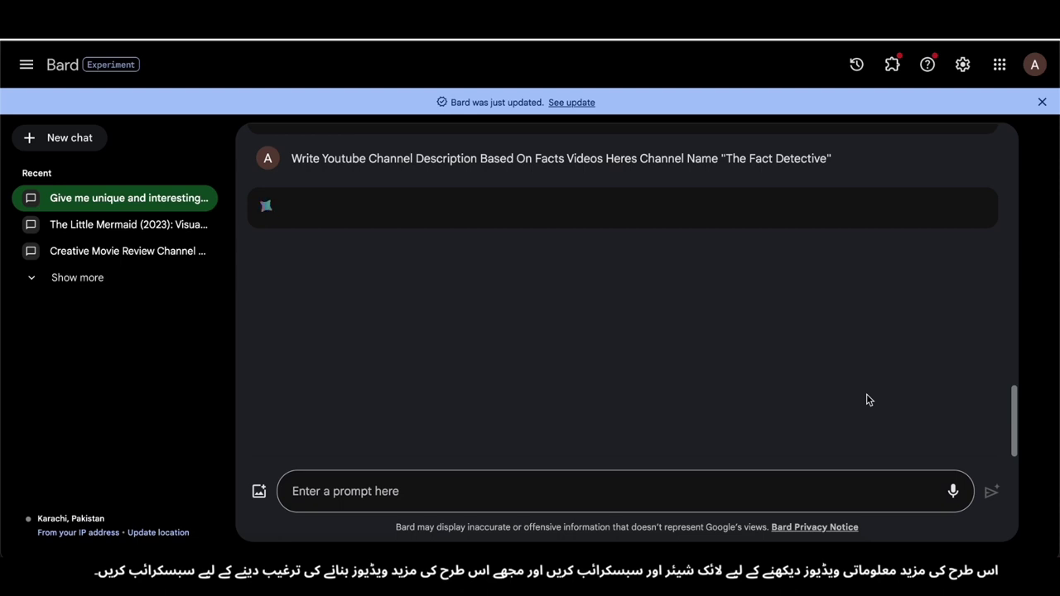
Step: Read through the regenerated "The Fact Detective" channel description
{"action": "scroll", "coordinate": [868, 395], "scroll_direction": "down", "scroll_amount": 3}
{"action": "scroll", "coordinate": [779, 365], "scroll_direction": "up", "scroll_amount": 4}
{"action": "scroll", "coordinate": [472, 371], "scroll_direction": "down", "scroll_amount": 2}
{"action": "scroll", "coordinate": [471, 370], "scroll_direction": "up", "scroll_amount": 2}
{"action": "left_click", "coordinate": [911, 267]}
{"action": "left_click", "coordinate": [945, 295]}
{"action": "scroll", "coordinate": [359, 254], "scroll_direction": "down", "scroll_amount": 2}
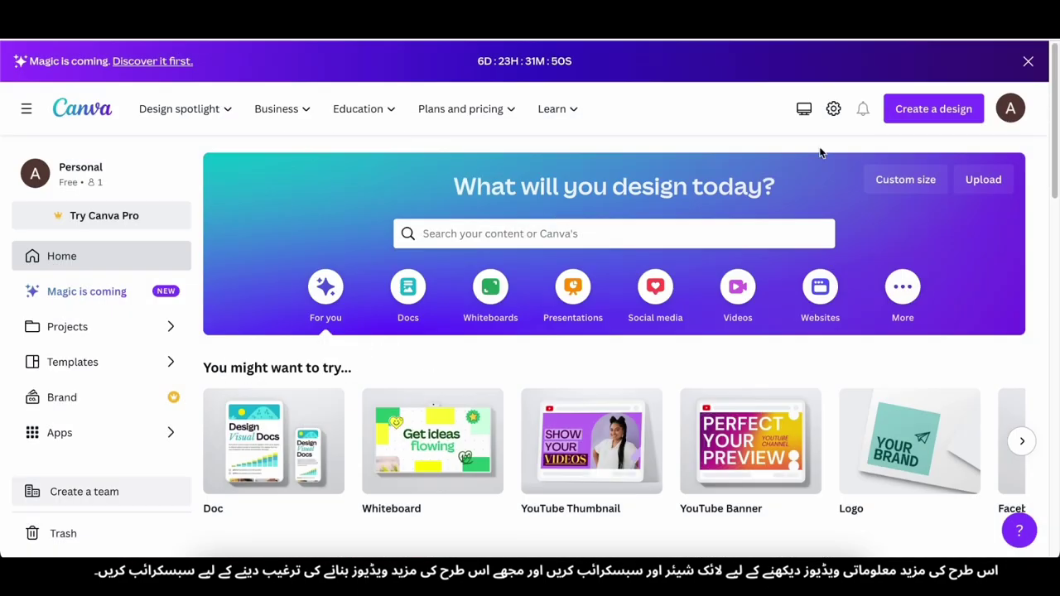
Step: Switch to Canva, search for "logo" and create a blank logo design
{"action": "left_click", "coordinate": [549, 234]}
{"action": "type", "text": "lofo"}
{"action": "key", "text": "BackSpace"}
{"action": "key", "text": "BackSpace"}
{"action": "type", "text": "go"}
{"action": "scroll", "coordinate": [380, 339], "scroll_direction": "down", "scroll_amount": 3}
{"action": "left_click", "coordinate": [379, 339]}
{"action": "scroll", "coordinate": [379, 339], "scroll_direction": "down", "scroll_amount": 5}
{"action": "scroll", "coordinate": [311, 286], "scroll_direction": "up", "scroll_amount": 4}
{"action": "left_click", "coordinate": [312, 286]}
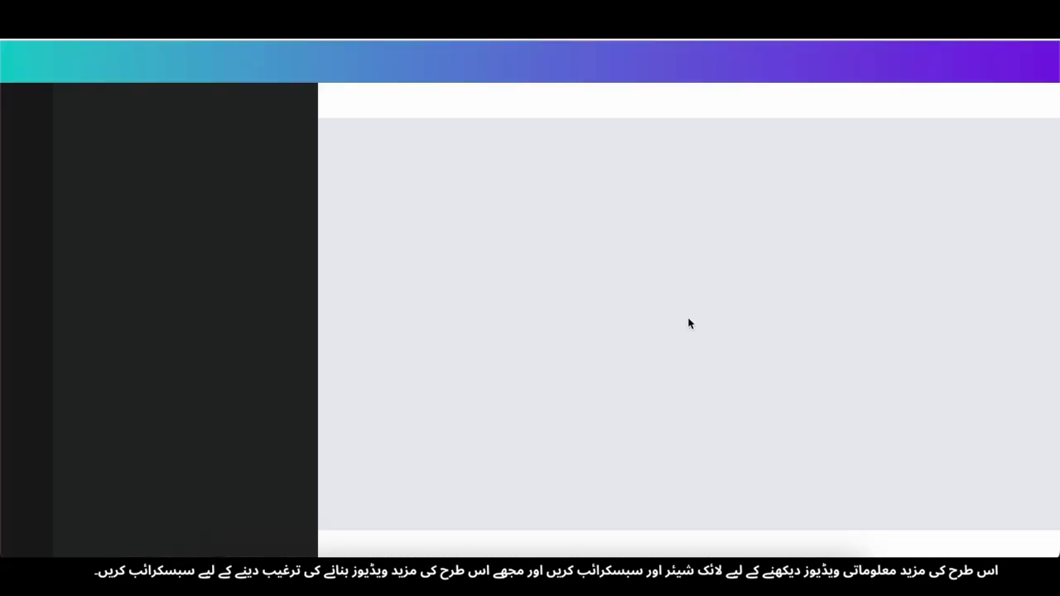
Step: Set the logo's background to a dark navy blue, darkened from the #004AAD default colour
{"action": "left_click", "coordinate": [336, 100]}
{"action": "left_click", "coordinate": [284, 445]}
{"action": "left_click", "coordinate": [86, 190]}
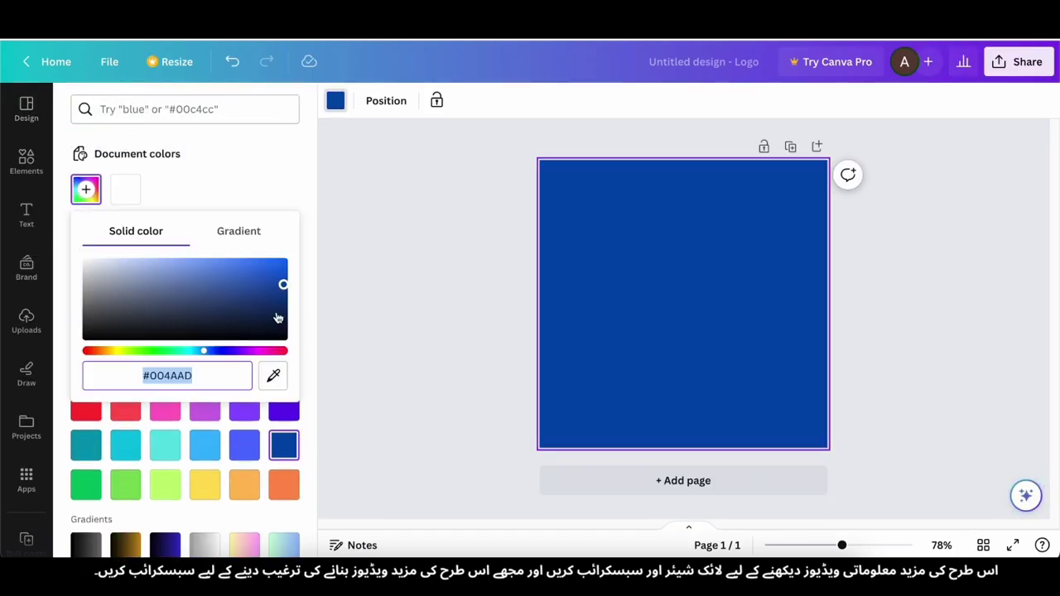
{"action": "left_click_drag", "start_coordinate": [282, 282], "coordinate": [301, 309]}
Step: Add "Detective" and "Facts" as separate bold headings, colour "Facts" black and place it just above "Detective"
{"action": "left_click", "coordinate": [26, 216]}
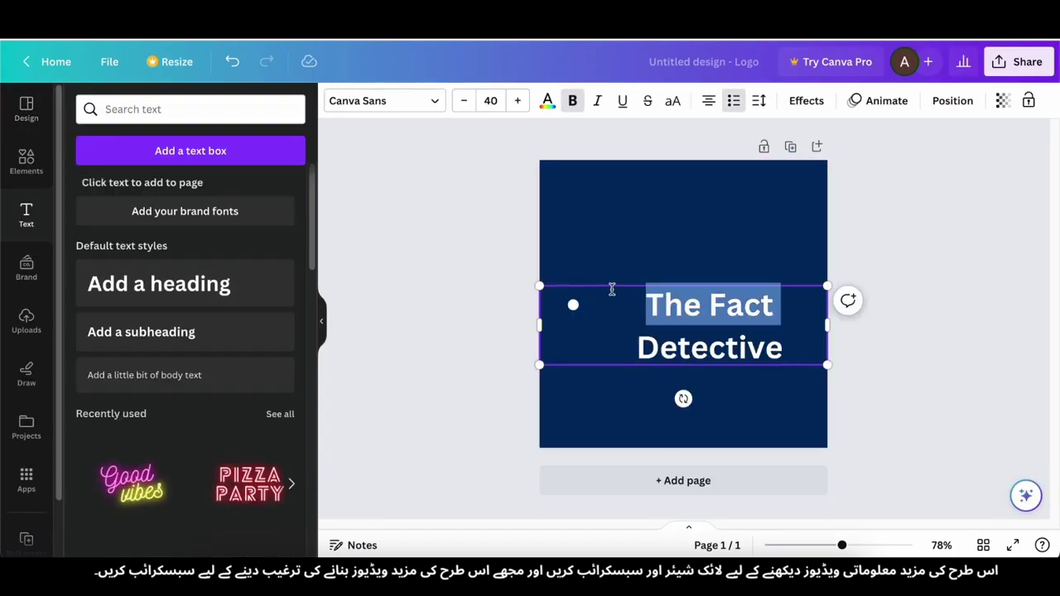
{"action": "key", "text": "BackSpace"}
{"action": "key", "text": "Escape"}
{"action": "left_click", "coordinate": [686, 294]}
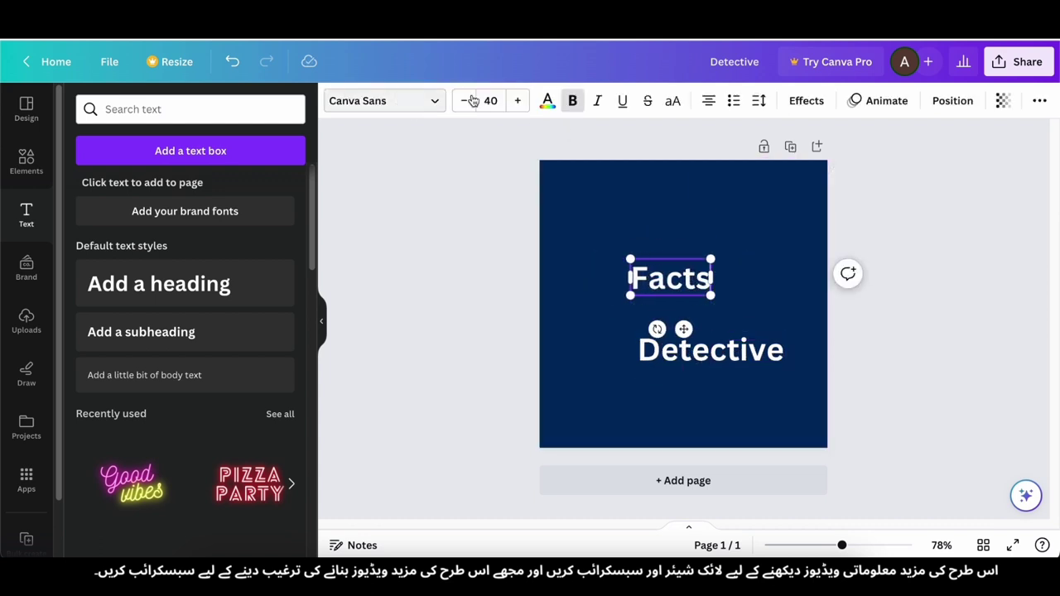
{"action": "left_click", "coordinate": [548, 100]}
{"action": "left_click_drag", "start_coordinate": [669, 282], "coordinate": [669, 313]}
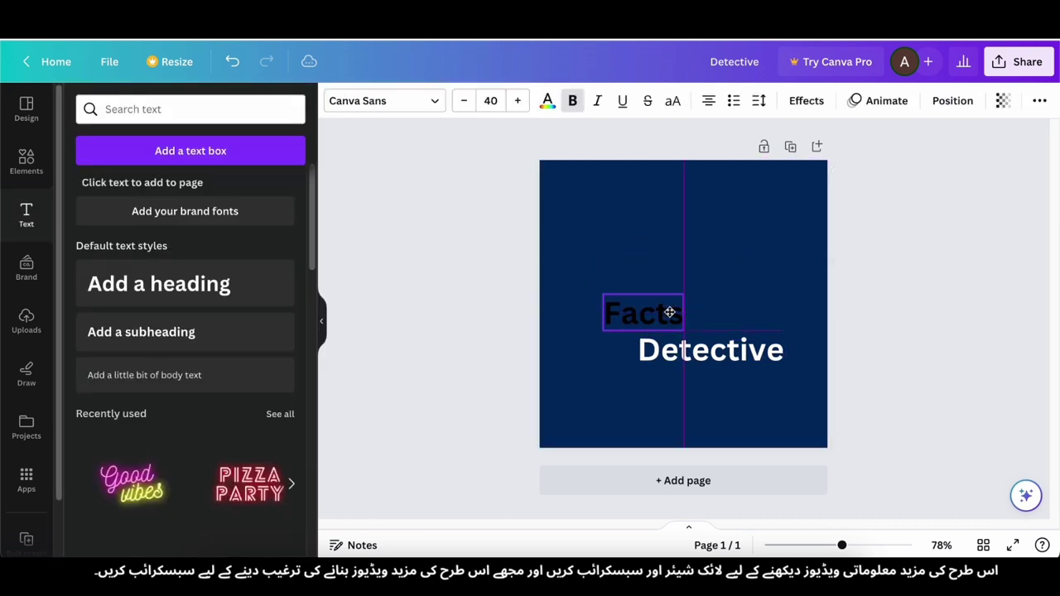
Step: Duplicate the "Detective" heading as "The" and arrange the three words of the logo in a descending staircase
{"action": "left_click", "coordinate": [710, 350]}
{"action": "key", "text": "ctrl+d"}
{"action": "left_click_drag", "start_coordinate": [715, 355], "coordinate": [658, 277]}
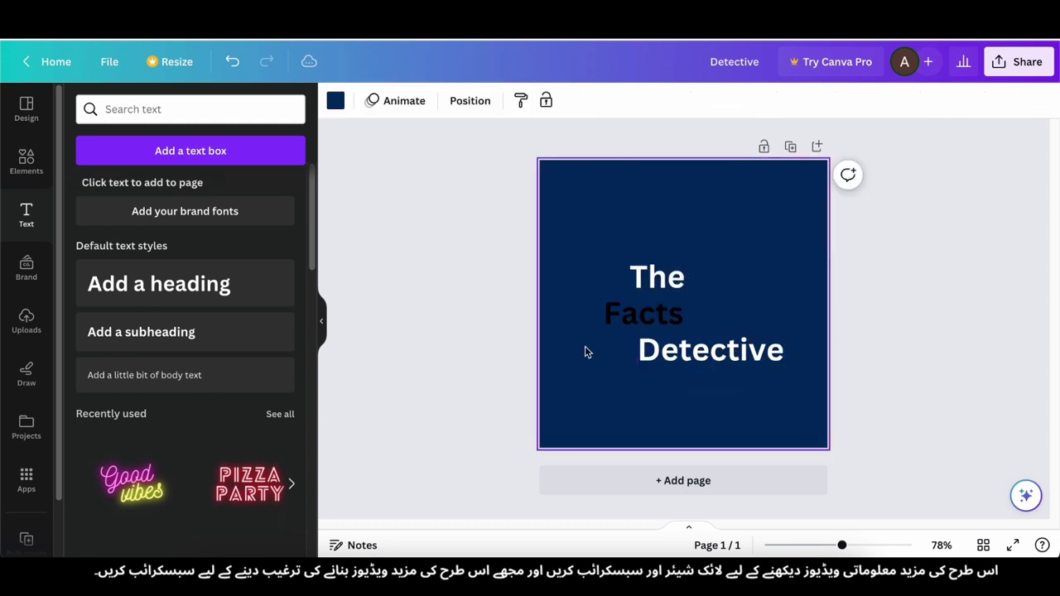
{"action": "left_click_drag", "start_coordinate": [659, 278], "coordinate": [618, 240]}
{"action": "left_click_drag", "start_coordinate": [691, 363], "coordinate": [674, 334]}
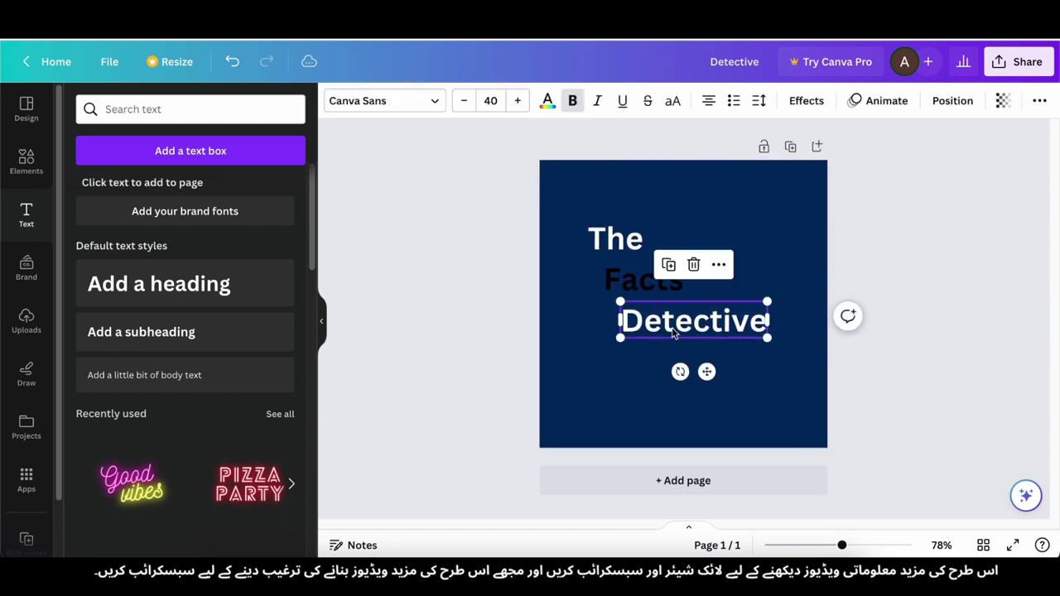
Step: Give the logo's word "Facts" a yellow Background text effect with rounded corners
{"action": "left_click", "coordinate": [628, 287]}
{"action": "left_click", "coordinate": [807, 101]}
{"action": "scroll", "coordinate": [166, 352], "scroll_direction": "down", "scroll_amount": 1}
{"action": "left_click", "coordinate": [109, 373]}
{"action": "scroll", "coordinate": [221, 356], "scroll_direction": "down", "scroll_amount": 2}
{"action": "left_click_drag", "start_coordinate": [179, 345], "coordinate": [144, 349]}
Step: Space out the logo's three words, enlarge them together to font size 47.8 and centre them on the page
{"action": "left_click", "coordinate": [719, 377]}
{"action": "left_click_drag", "start_coordinate": [705, 320], "coordinate": [694, 330]}
{"action": "left_click_drag", "start_coordinate": [611, 232], "coordinate": [606, 232]}
{"action": "left_click", "coordinate": [748, 414]}
{"action": "key", "text": "ctrl+a"}
{"action": "left_click_drag", "start_coordinate": [763, 348], "coordinate": [800, 373]}
{"action": "mouse_move", "coordinate": [697, 324]}
{"action": "left_mouse_down"}
{"action": "mouse_move", "coordinate": [710, 329]}
{"action": "mouse_move", "coordinate": [688, 338]}
{"action": "left_mouse_up"}
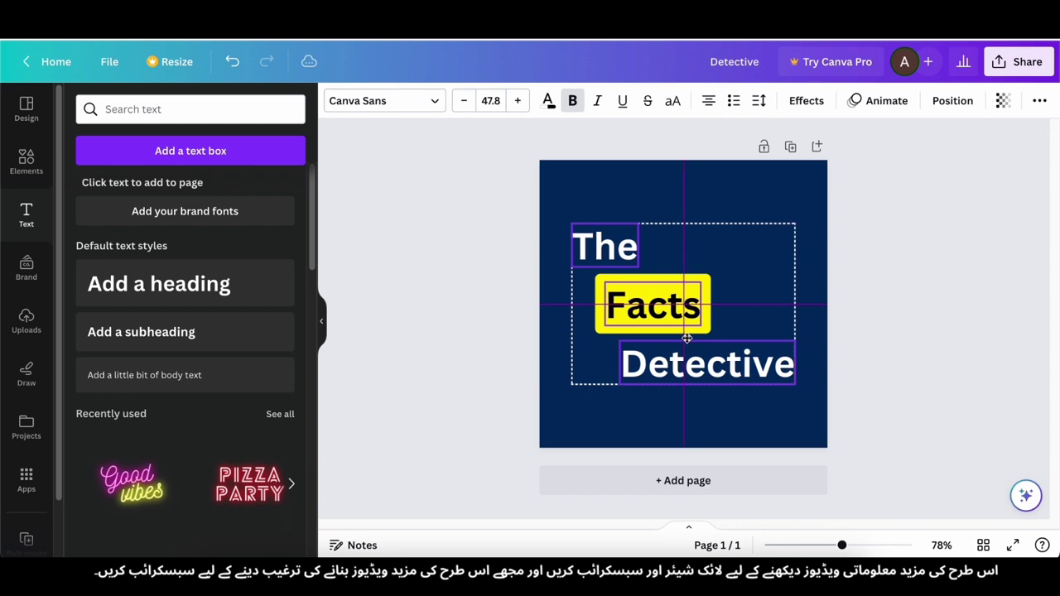
Step: Fine-tune the position of the logo's words and download the finished logo
{"action": "left_click", "coordinate": [432, 343]}
{"action": "left_click_drag", "start_coordinate": [668, 376], "coordinate": [562, 213]}
{"action": "left_click", "coordinate": [610, 230]}
{"action": "left_click", "coordinate": [655, 401]}
{"action": "left_click_drag", "start_coordinate": [655, 335], "coordinate": [656, 336]}
{"action": "left_click", "coordinate": [607, 427]}
{"action": "left_click", "coordinate": [1018, 61]}
{"action": "left_click", "coordinate": [854, 433]}
{"action": "left_click", "coordinate": [900, 338]}
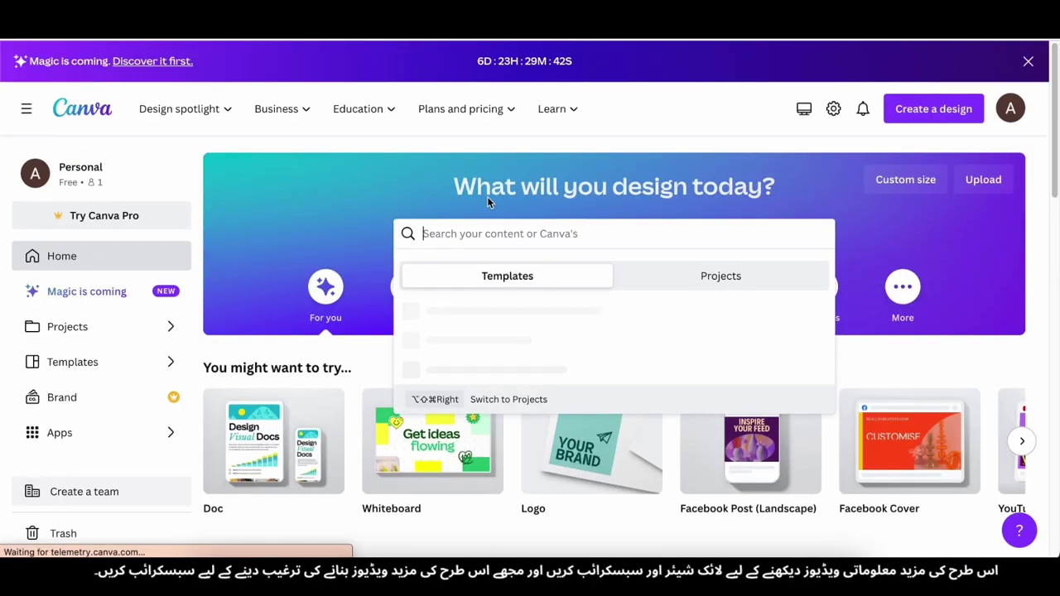
Step: Search Canva for "youtube banner" and create a blank 2560 × 1440 px YouTube Banner design
{"action": "type", "text": "youtube banner"}
{"action": "scroll", "coordinate": [426, 287], "scroll_direction": "down", "scroll_amount": 3}
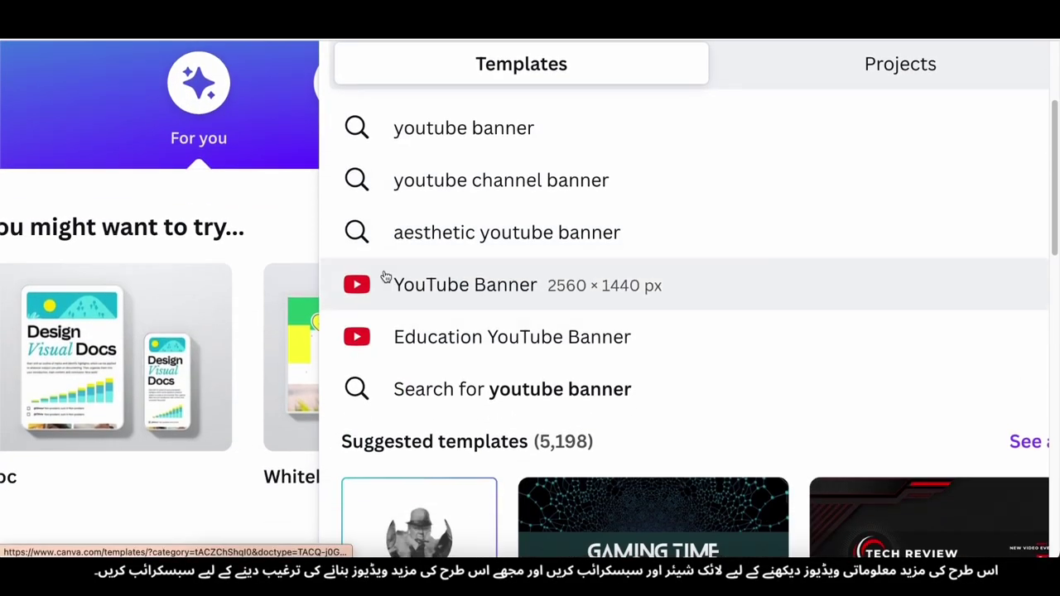
{"action": "left_click", "coordinate": [499, 301]}
{"action": "scroll", "coordinate": [332, 327], "scroll_direction": "down", "scroll_amount": 3}
{"action": "left_click", "coordinate": [304, 332]}
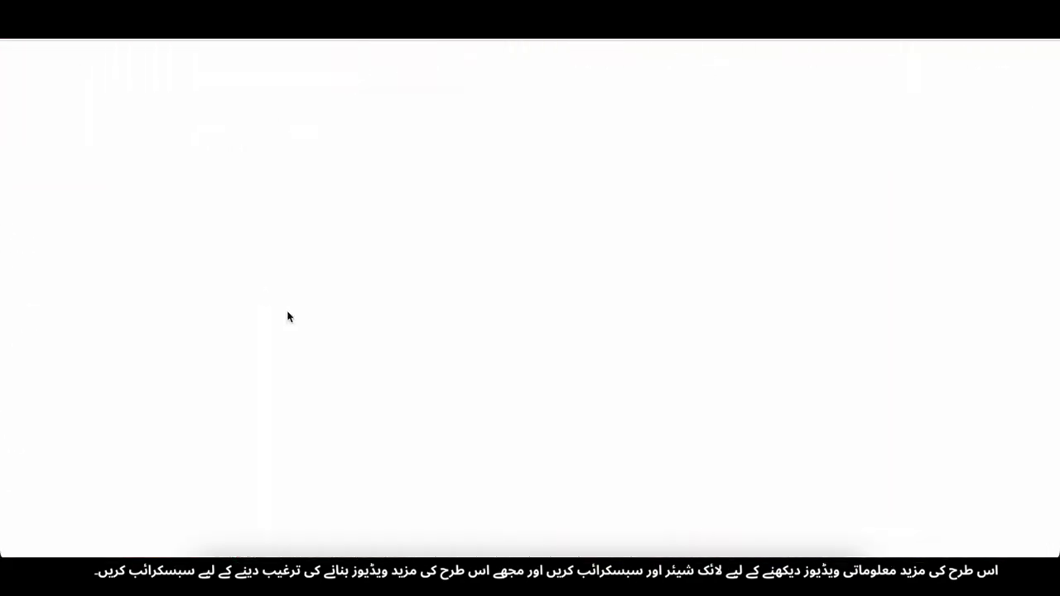
Step: Set the banner's background to a dark navy blue
{"action": "left_click", "coordinate": [333, 105]}
{"action": "left_click", "coordinate": [284, 446]}
{"action": "left_click", "coordinate": [86, 191]}
{"action": "left_click", "coordinate": [280, 309]}
{"action": "left_click", "coordinate": [338, 262]}
Step: Add a heading reading "The" to the banner, with a duplicate beside it reading "Facts" in black
{"action": "left_click", "coordinate": [27, 215]}
{"action": "left_click", "coordinate": [140, 281]}
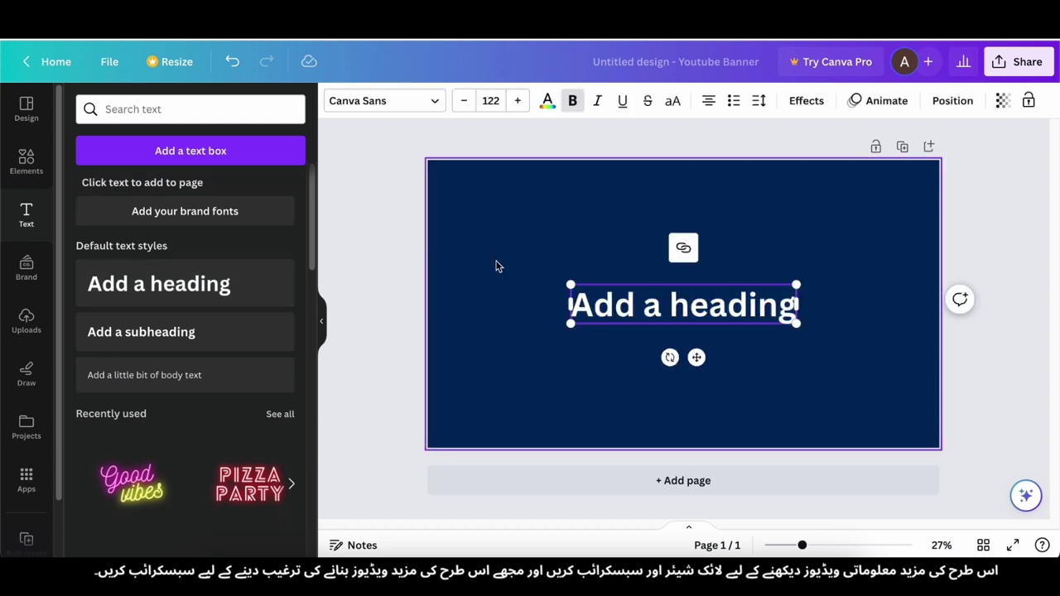
{"action": "type", "text": "The"}
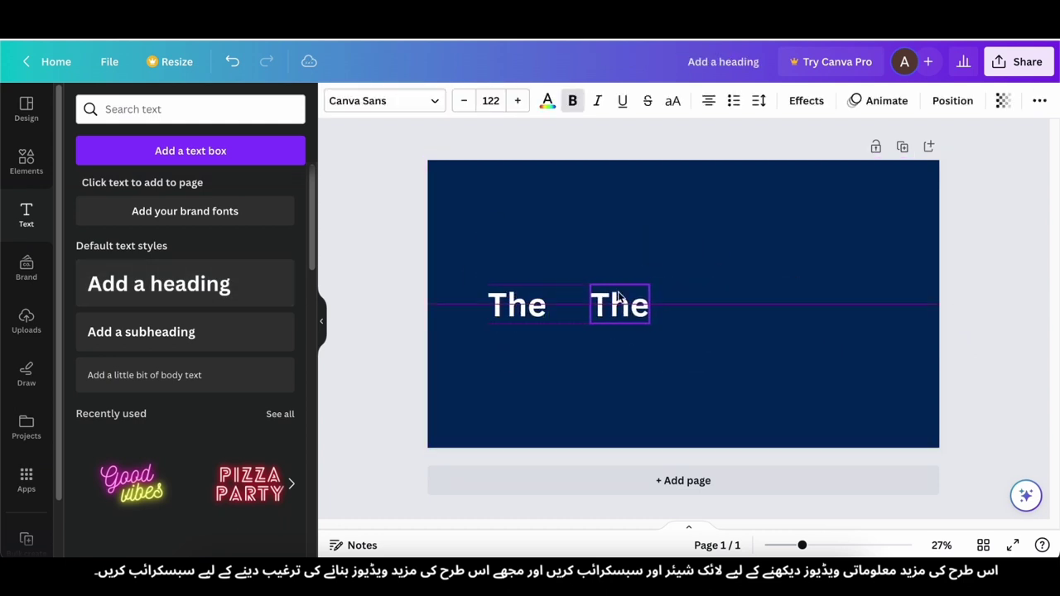
{"action": "left_click", "coordinate": [548, 100]}
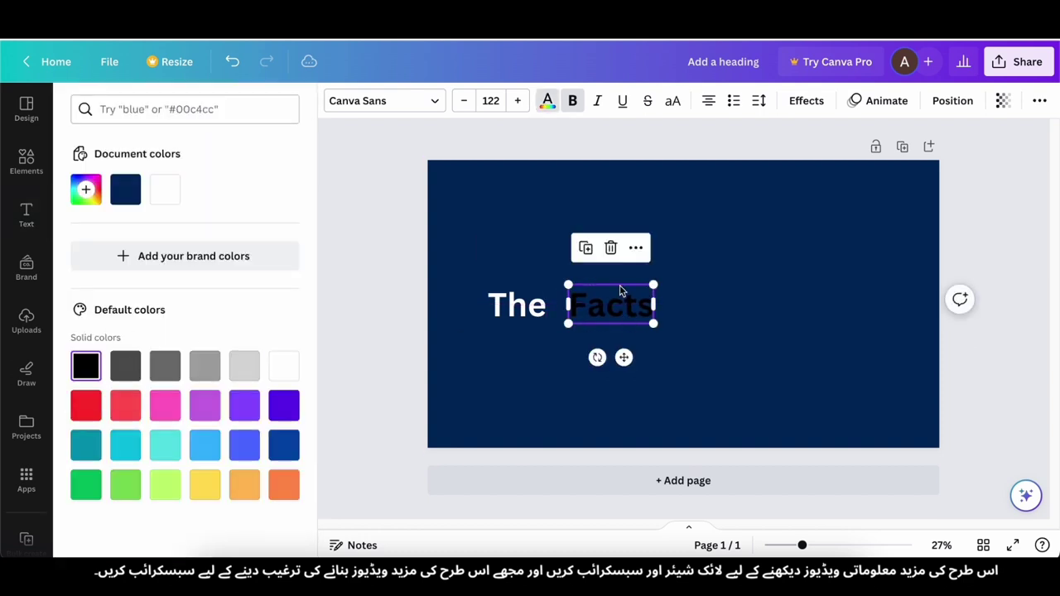
{"action": "key", "text": "Escape"}
Step: Duplicate "The" as a third heading reading "Detective" and line up the three words in one row
{"action": "left_click", "coordinate": [524, 320]}
{"action": "type", "text": "Detective"}
{"action": "left_click_drag", "start_coordinate": [680, 312], "coordinate": [717, 311]}
{"action": "left_click_drag", "start_coordinate": [598, 310], "coordinate": [594, 310]}
{"action": "left_click", "coordinate": [572, 358]}
Step: Apply the Lift text effect to "Detective" and "The", with the intensity of "The" set to 100
{"action": "left_click", "coordinate": [752, 302]}
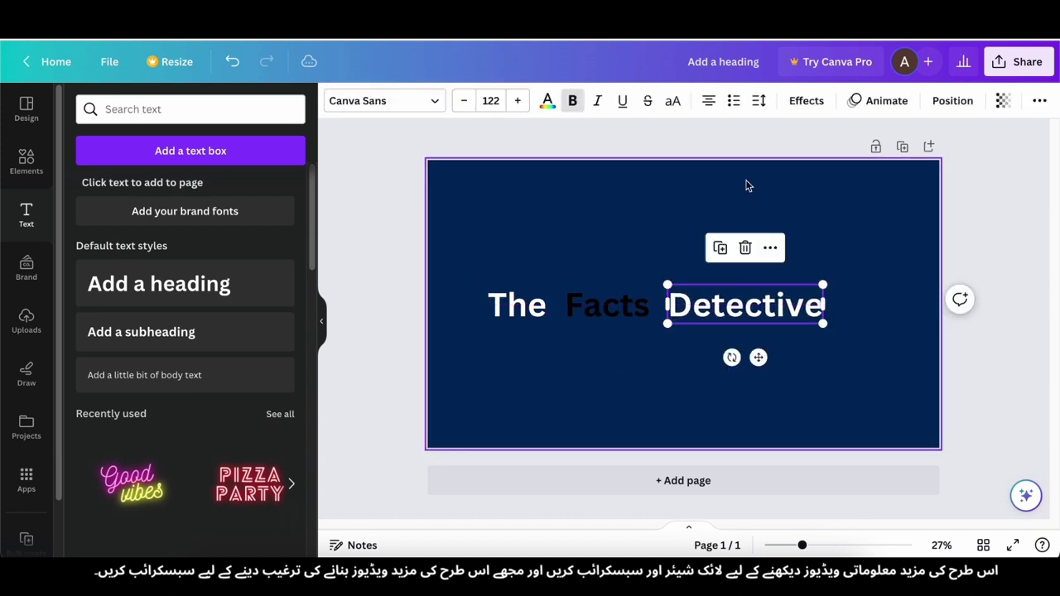
{"action": "left_click", "coordinate": [806, 101]}
{"action": "left_click", "coordinate": [254, 192]}
{"action": "left_click", "coordinate": [517, 307]}
{"action": "left_click", "coordinate": [251, 203]}
{"action": "left_click_drag", "start_coordinate": [179, 285], "coordinate": [289, 286]}
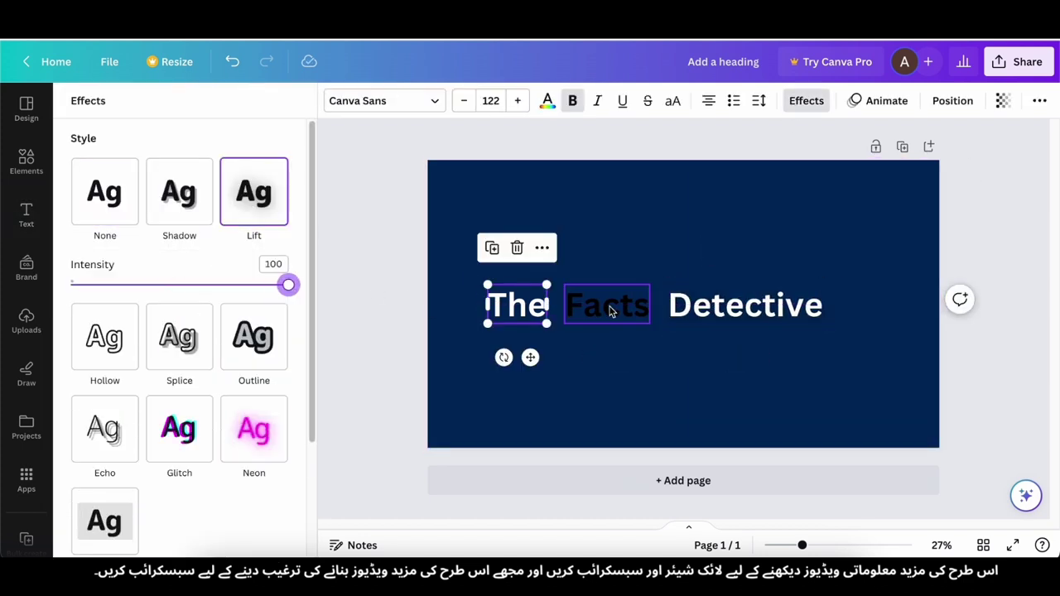
Step: Give the banner's word "Facts" a yellow Background effect with roundness 15 and spread 30
{"action": "left_click", "coordinate": [609, 310]}
{"action": "left_click", "coordinate": [124, 451]}
{"action": "scroll", "coordinate": [136, 431], "scroll_direction": "down", "scroll_amount": 3}
{"action": "left_click_drag", "start_coordinate": [179, 299], "coordinate": [129, 302]}
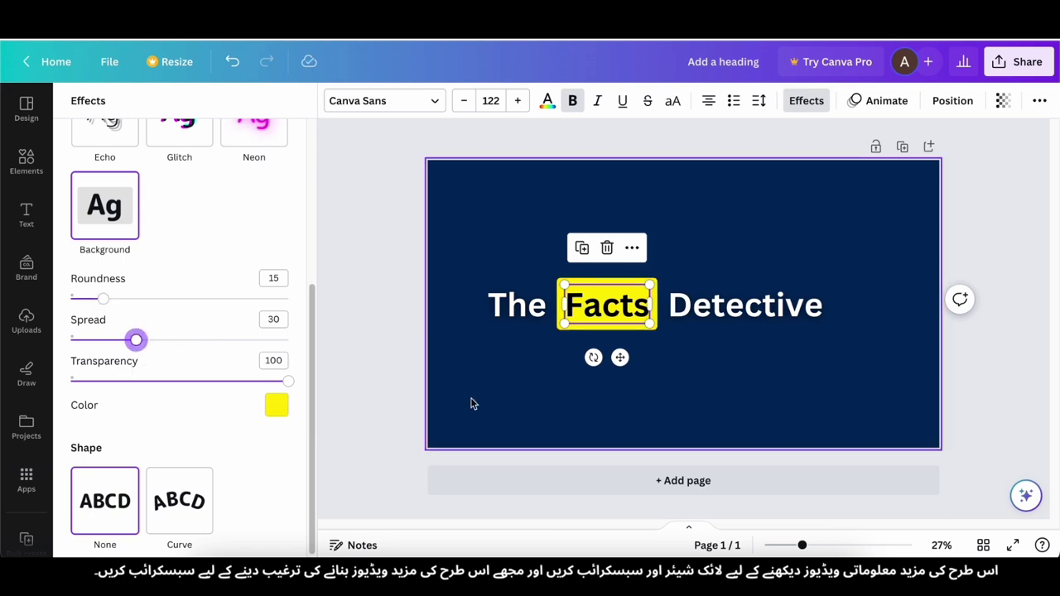
Step: Select the three banner words together, scale them down and centre them on the banner
{"action": "left_click_drag", "start_coordinate": [466, 264], "coordinate": [815, 325]}
{"action": "left_click", "coordinate": [563, 365]}
{"action": "left_click_drag", "start_coordinate": [611, 306], "coordinate": [645, 387]}
Step: Insert the uploaded red SUBSCRIBED bell image, shrink it and place it under the end of "Detective"
{"action": "left_click", "coordinate": [26, 322]}
{"action": "left_click", "coordinate": [226, 482]}
{"action": "left_click_drag", "start_coordinate": [499, 428], "coordinate": [772, 365]}
{"action": "left_click", "coordinate": [772, 360]}
{"action": "left_click", "coordinate": [775, 324]}
{"action": "scroll", "coordinate": [753, 334], "scroll_direction": "up", "scroll_amount": 5}
{"action": "scroll", "coordinate": [753, 334], "scroll_direction": "down", "scroll_amount": 3}
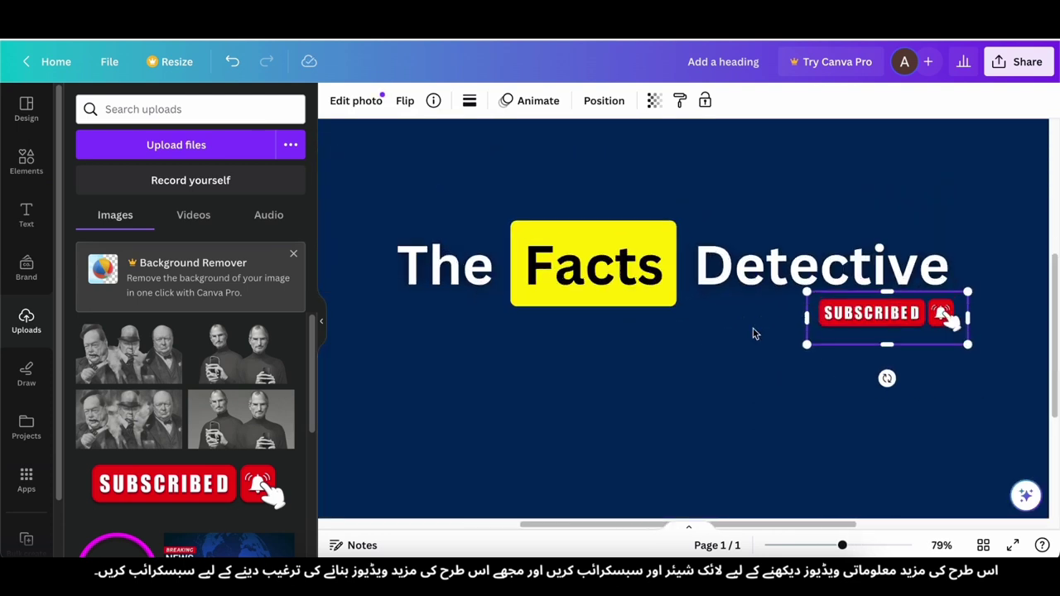
Step: Download the finished YouTube banner as a PNG
{"action": "left_click", "coordinate": [694, 410]}
{"action": "scroll", "coordinate": [677, 402], "scroll_direction": "down", "scroll_amount": 5}
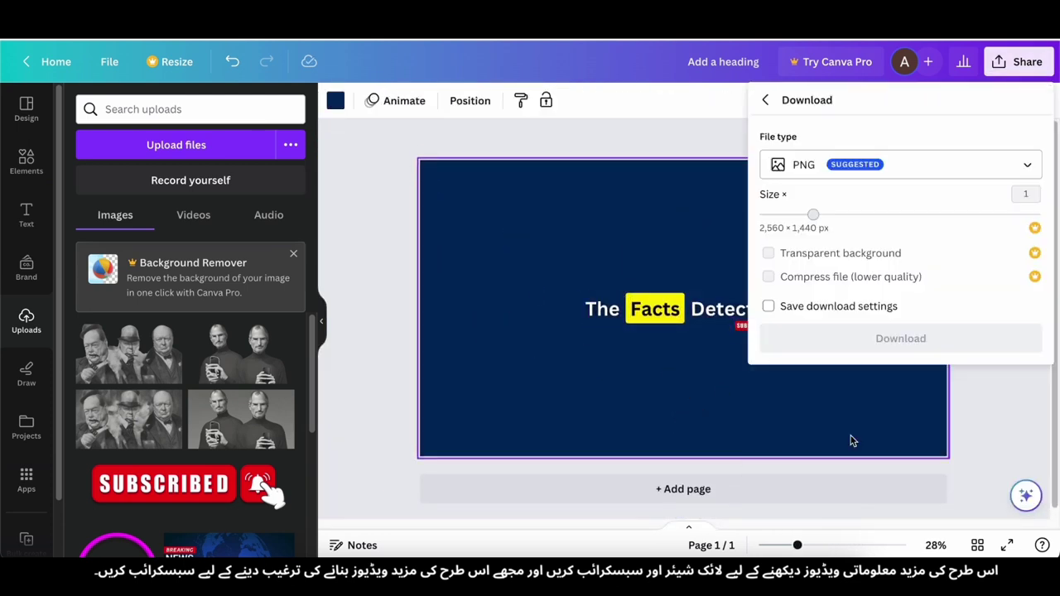
{"action": "left_click", "coordinate": [895, 338]}
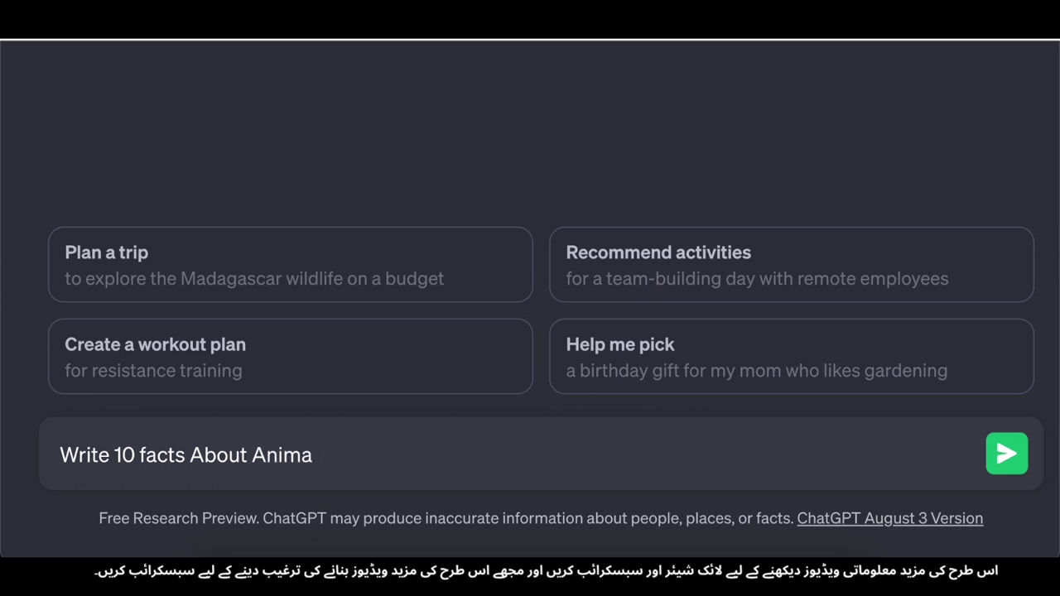
Step: Switch to ChatGPT, submit the prompt "Write 10 facts About Animals" and stop the answer while it is generating
{"action": "key", "text": "Return"}
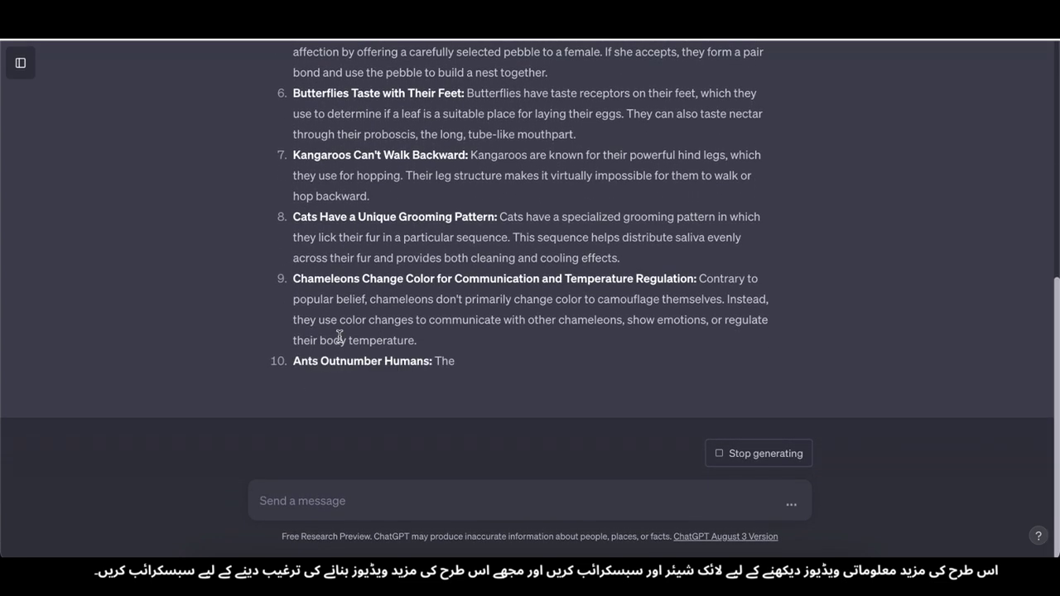
{"action": "left_click", "coordinate": [771, 454]}
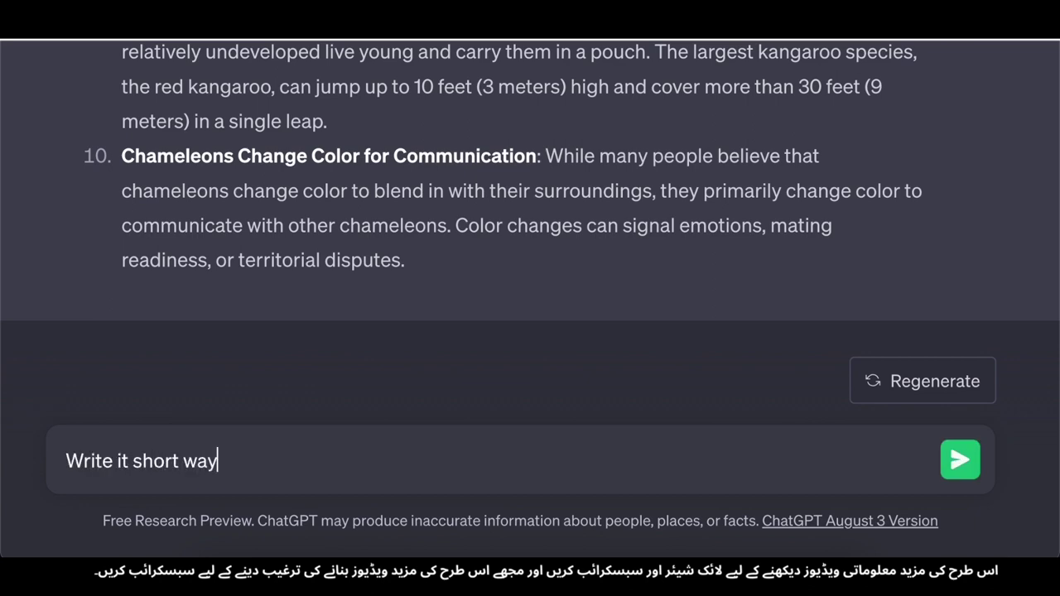
Step: Ask for the animal facts again with "Write it short way" and then "Write it in more details"
{"action": "key", "text": "Return"}
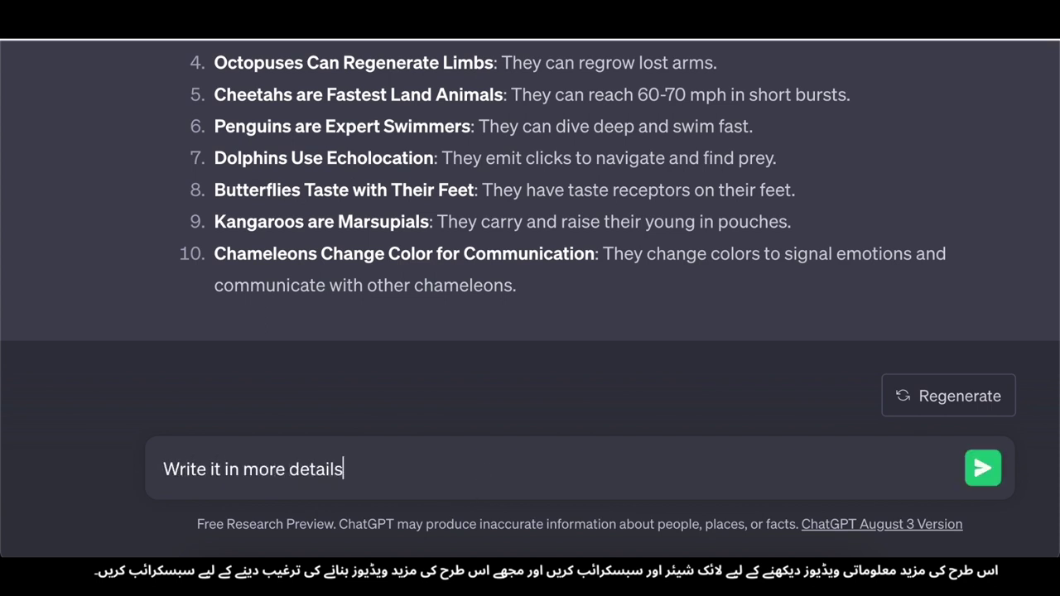
{"action": "key", "text": "Return"}
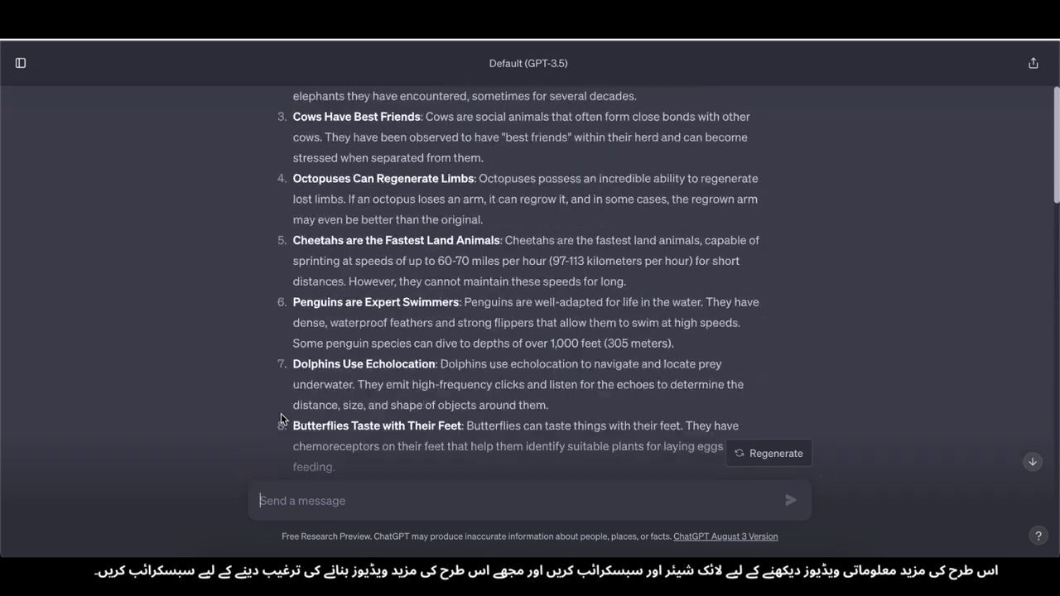
{"action": "scroll", "coordinate": [281, 418], "scroll_direction": "up", "scroll_amount": 3}
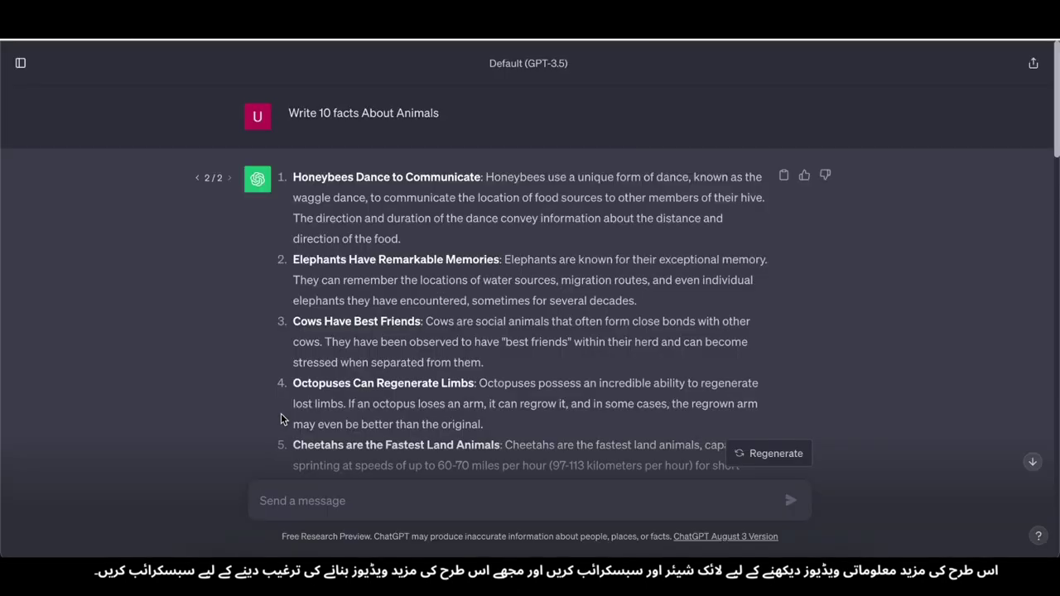
{"action": "key", "text": "super+shift+5"}
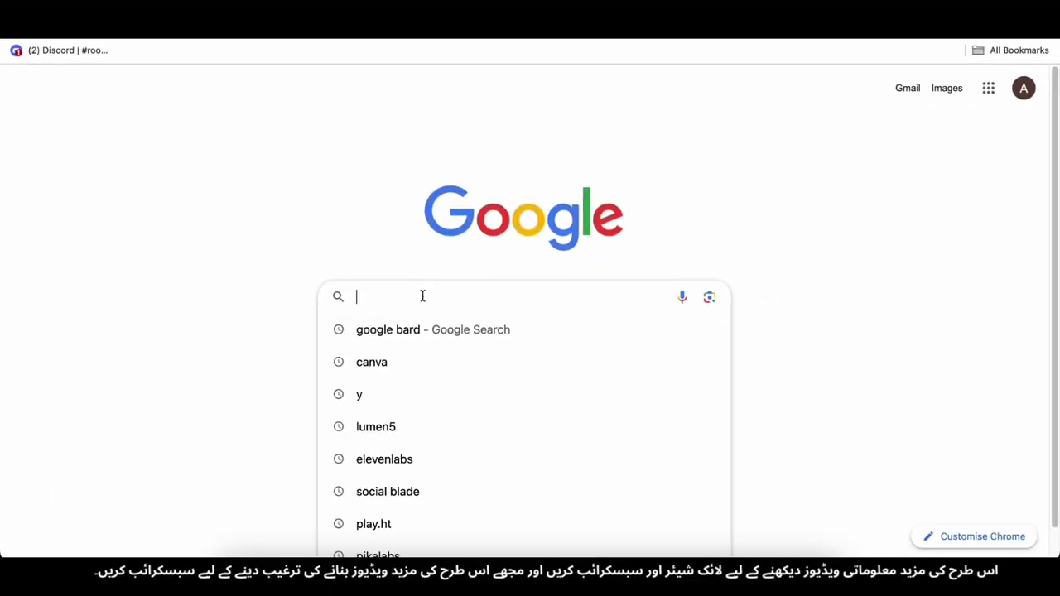
Step: Search Google for elevenlabs and open the ElevenLabs website
{"action": "type", "text": "ee"}
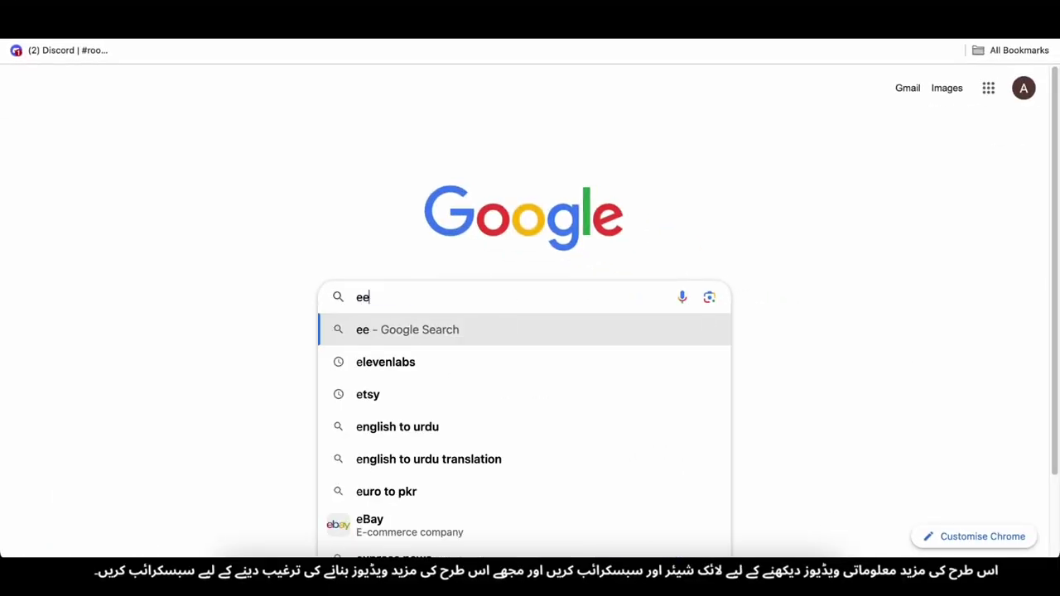
{"action": "key", "text": "Right"}
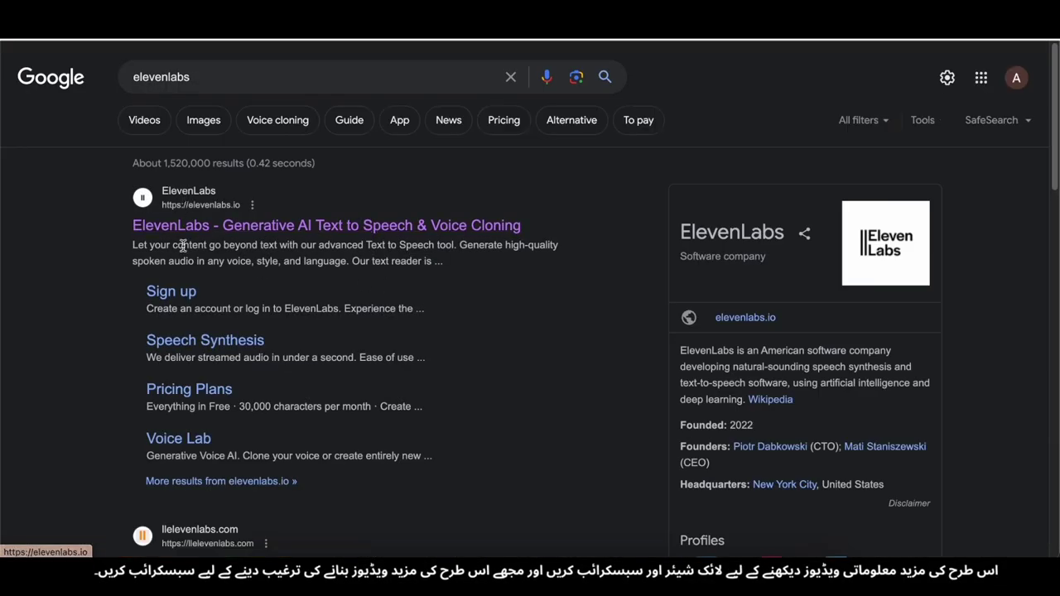
{"action": "left_click", "coordinate": [206, 232]}
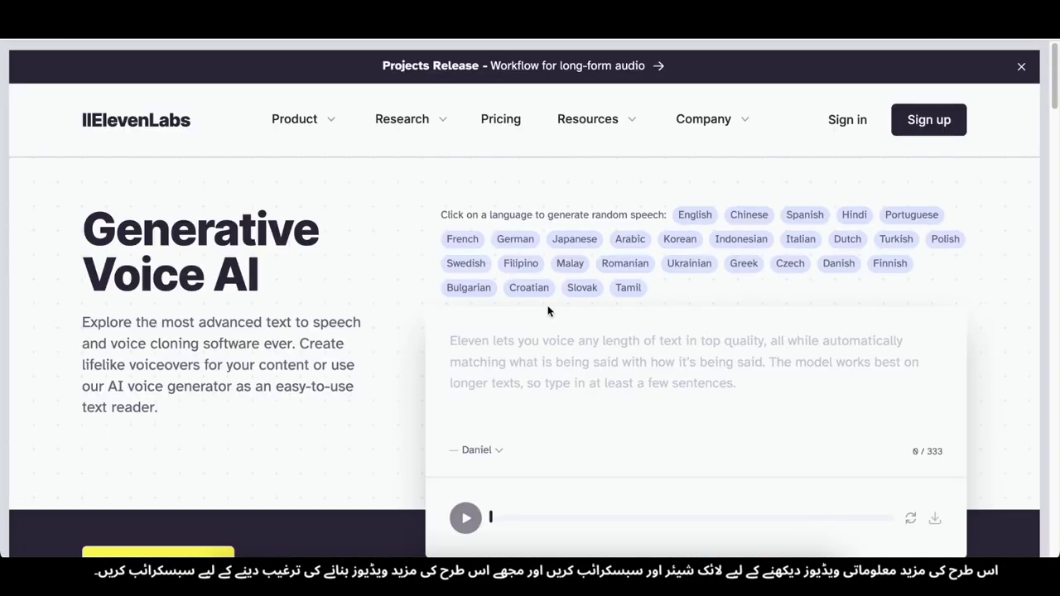
Step: Copy the "Honeybees Dance to Communicate" fact from the notes and paste it into the ElevenLabs text-to-speech box
{"action": "left_click", "coordinate": [775, 571]}
{"action": "left_click_drag", "start_coordinate": [350, 135], "coordinate": [449, 158]}
{"action": "key", "text": "super+c"}
{"action": "left_click", "coordinate": [371, 86]}
{"action": "left_click", "coordinate": [634, 378]}
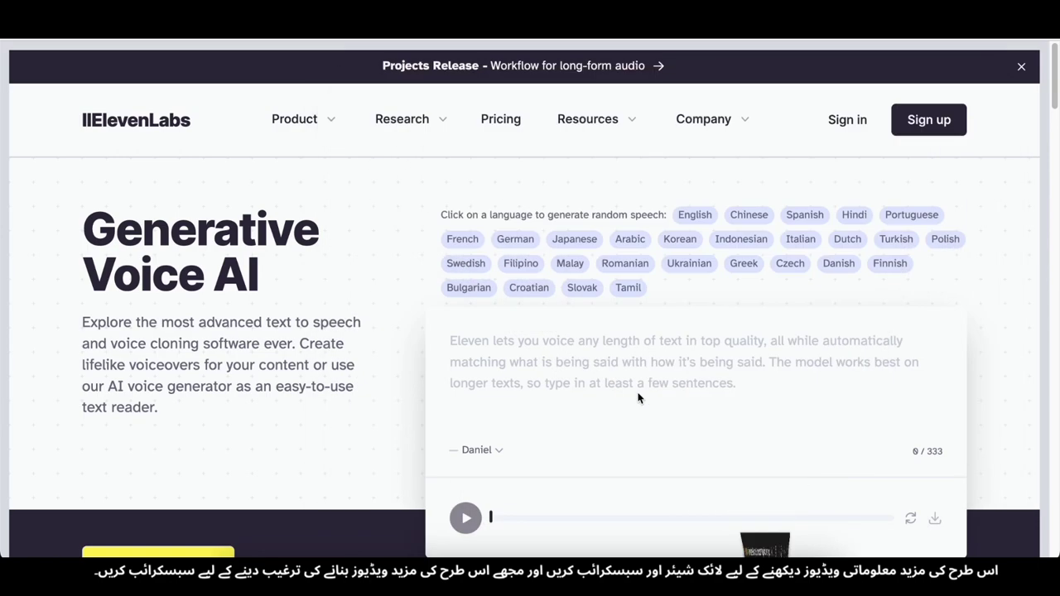
{"action": "key", "text": "super+v"}
Step: Choose the Emily voice and generate the speech for the honeybee fact
{"action": "scroll", "coordinate": [514, 452], "scroll_direction": "down", "scroll_amount": 1}
{"action": "scroll", "coordinate": [514, 448], "scroll_direction": "down", "scroll_amount": 1}
{"action": "left_click", "coordinate": [480, 357]}
{"action": "scroll", "coordinate": [515, 414], "scroll_direction": "down", "scroll_amount": 2}
{"action": "left_click", "coordinate": [490, 430]}
{"action": "scroll", "coordinate": [479, 397], "scroll_direction": "up", "scroll_amount": 3}
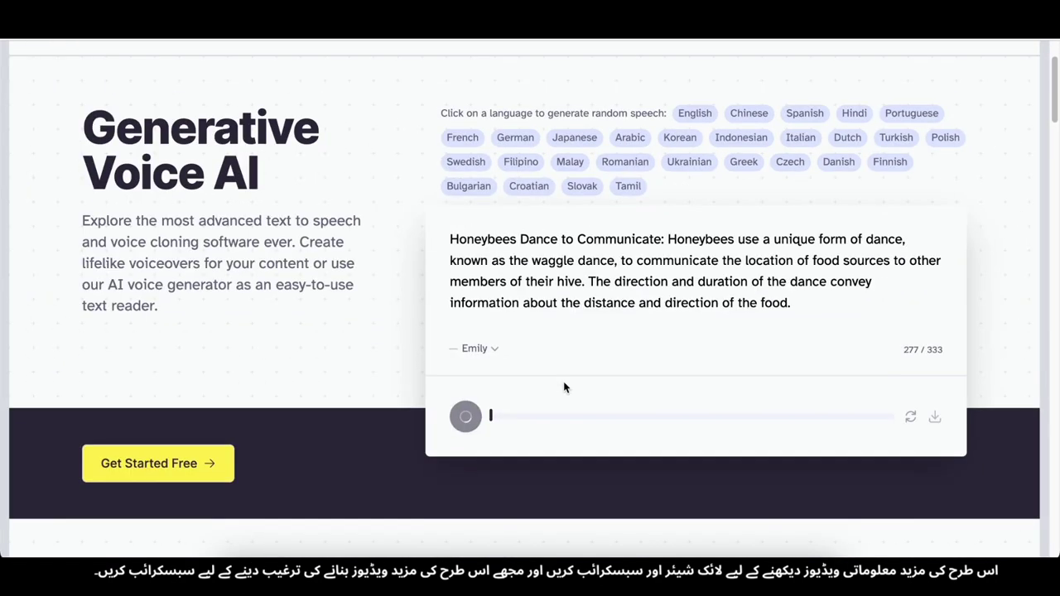
{"action": "scroll", "coordinate": [564, 387], "scroll_direction": "up", "scroll_amount": 1}
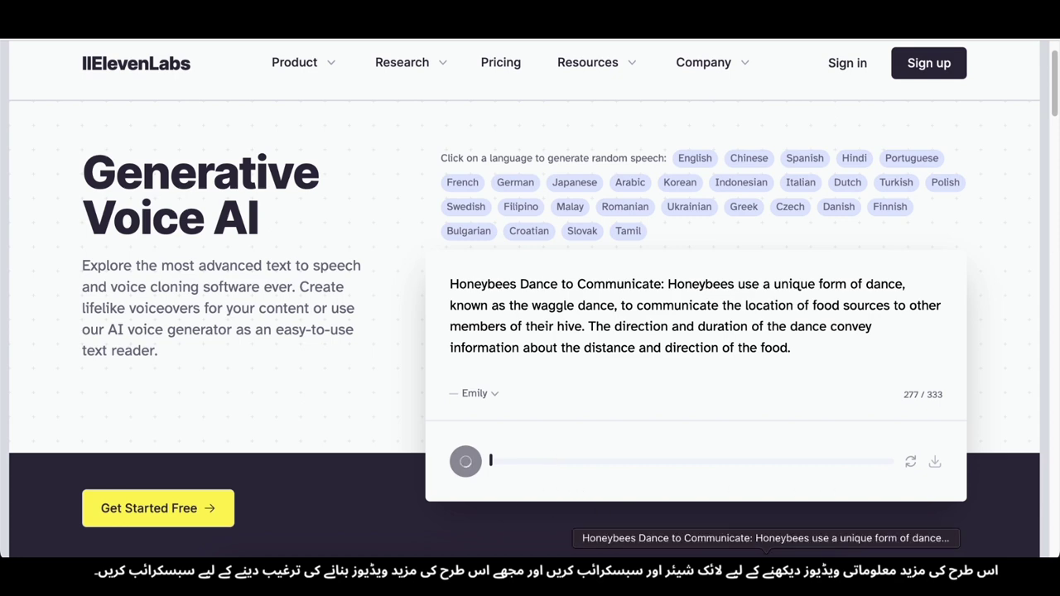
Step: Download the honeybee voiceover and generate speech for the "Elephants Have Remarkable Memories" fact copied from the notes
{"action": "left_click", "coordinate": [766, 578]}
{"action": "left_click_drag", "start_coordinate": [350, 172], "coordinate": [860, 185]}
{"action": "key", "text": "ctrl+c"}
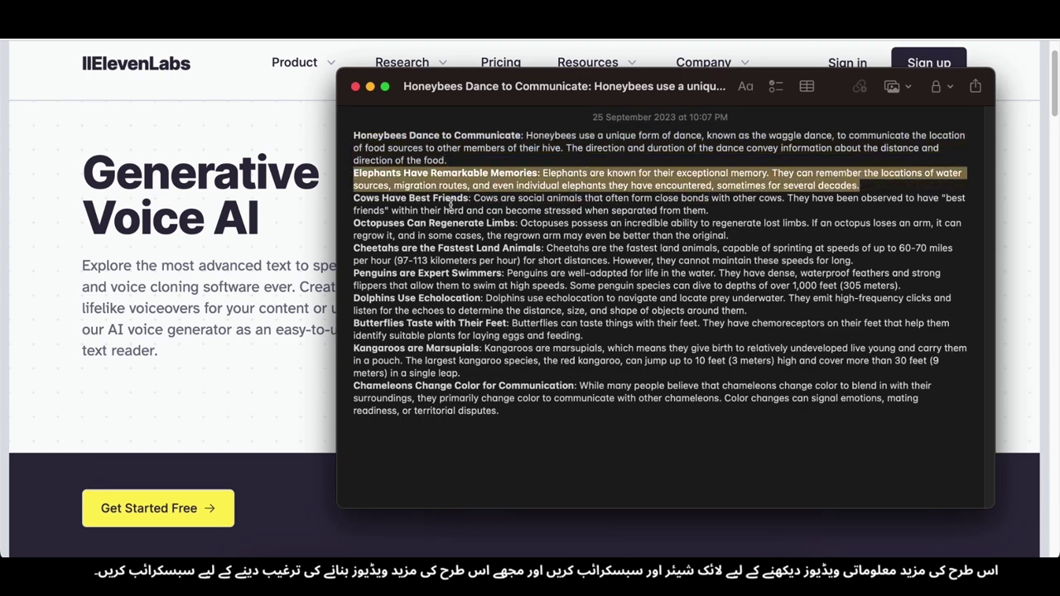
{"action": "left_click", "coordinate": [371, 87]}
{"action": "scroll", "coordinate": [947, 424], "scroll_direction": "down", "scroll_amount": 1}
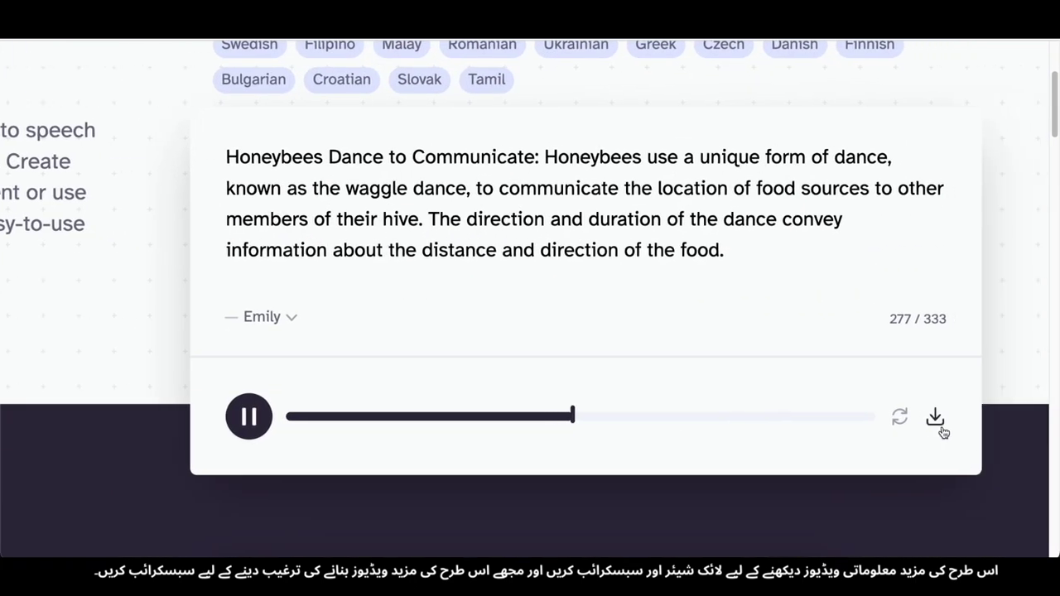
{"action": "left_click", "coordinate": [935, 418]}
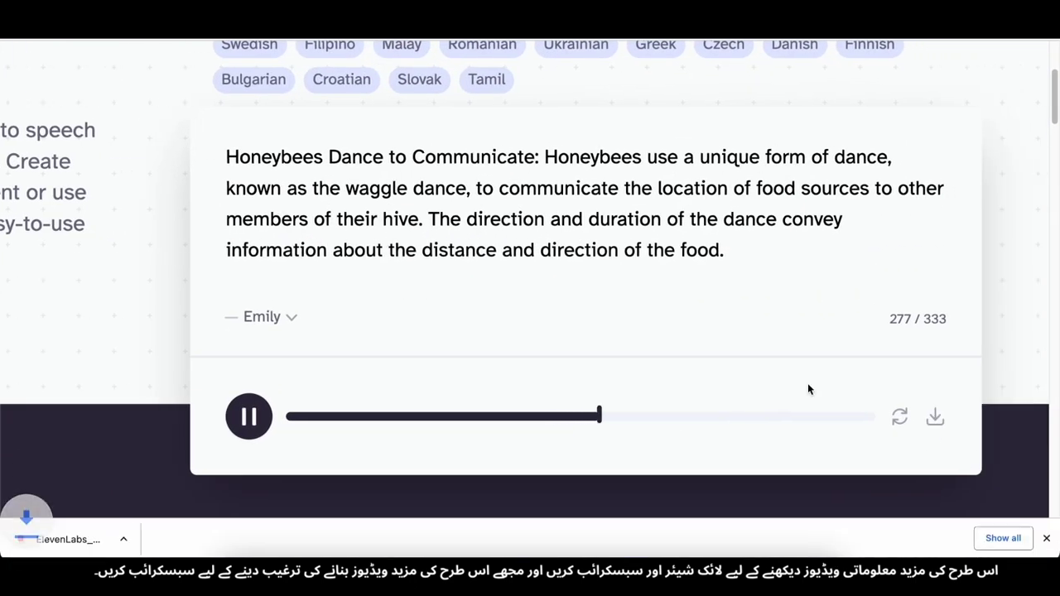
{"action": "key", "text": "ctrl+a"}
{"action": "key", "text": "ctrl+v"}
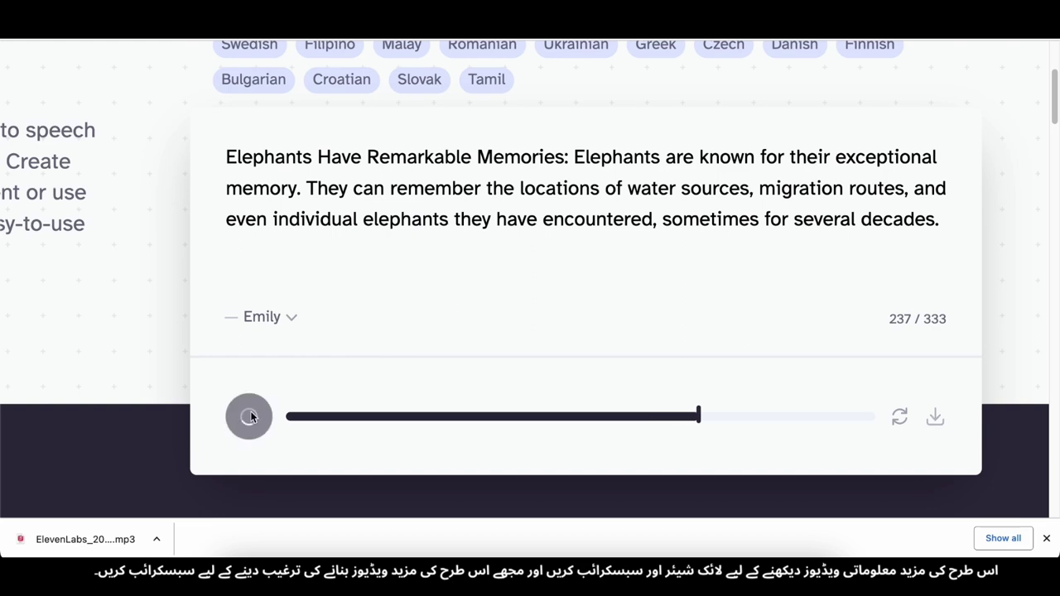
Step: Download the elephant voiceover and generate speech for the "Cows Have Best Friends" fact copied from the notes
{"action": "left_click", "coordinate": [767, 572]}
{"action": "left_click_drag", "start_coordinate": [354, 199], "coordinate": [708, 209]}
{"action": "key", "text": "ctrl+c"}
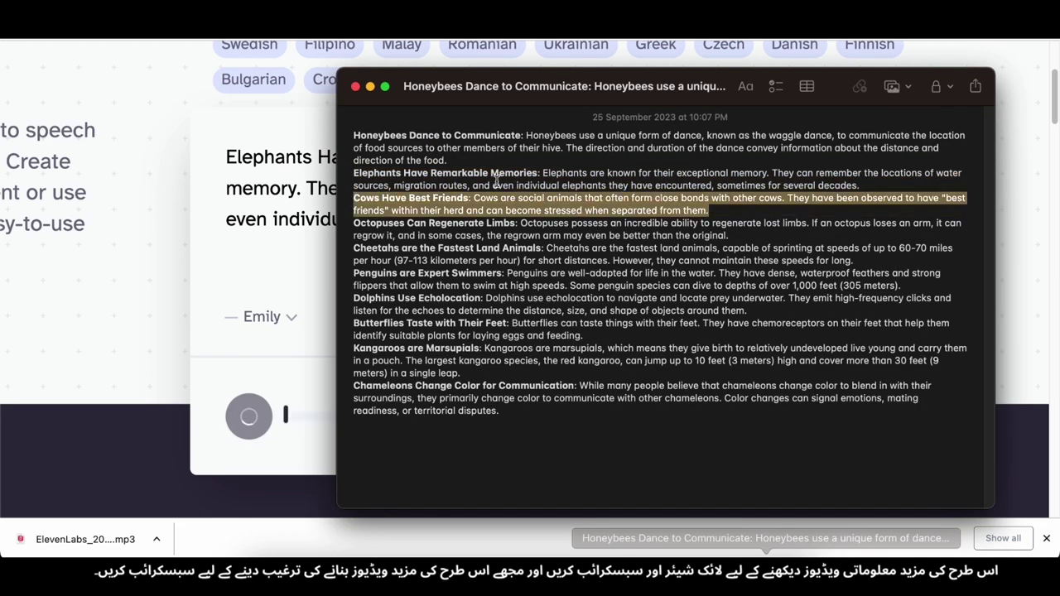
{"action": "left_click", "coordinate": [370, 86]}
{"action": "triple_click", "coordinate": [421, 191]}
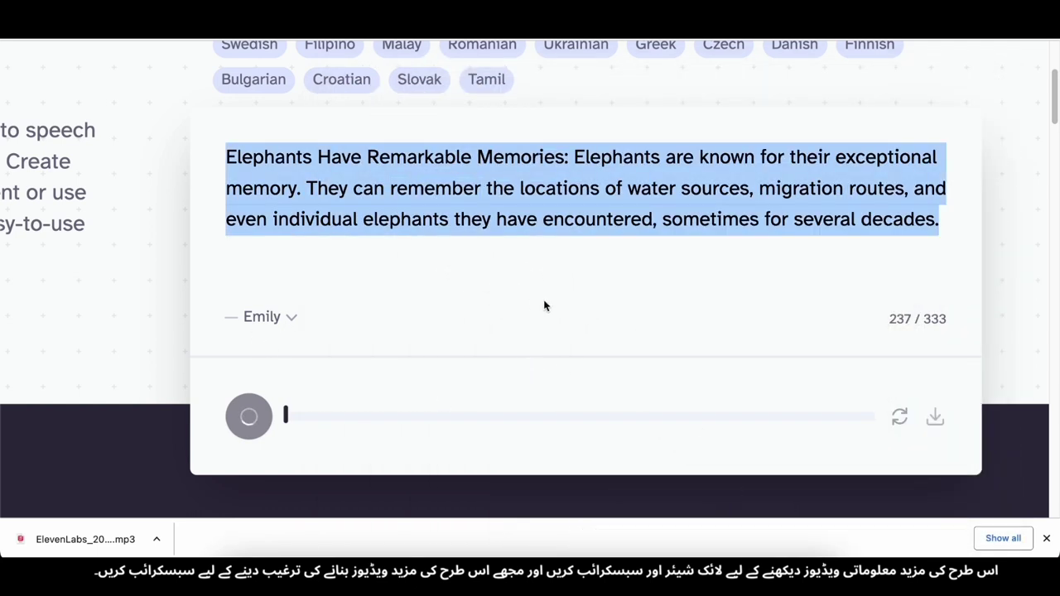
{"action": "left_click", "coordinate": [935, 417]}
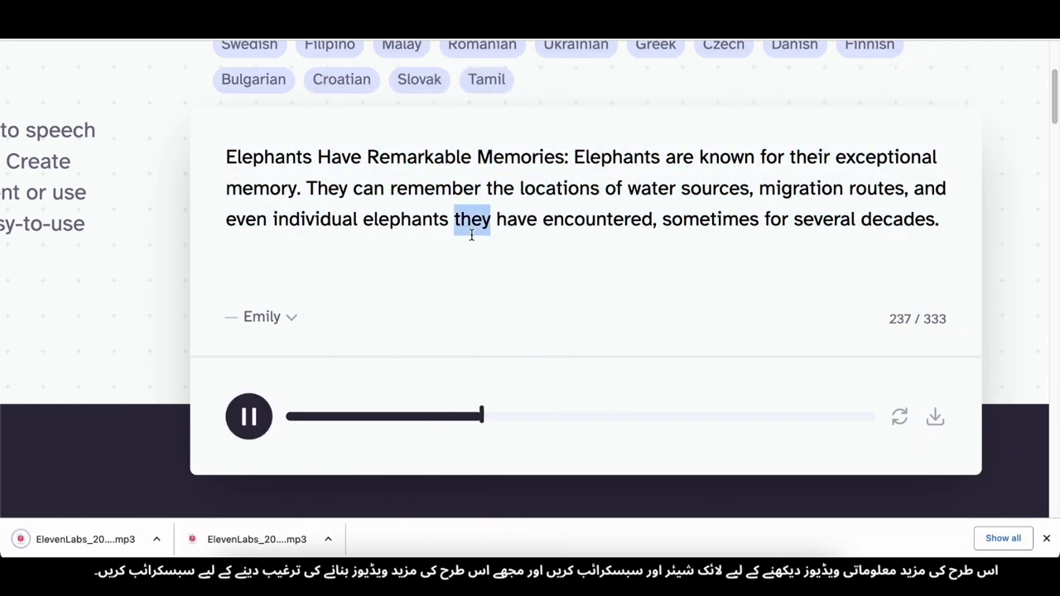
{"action": "key", "text": "ctrl+a"}
{"action": "key", "text": "ctrl+v"}
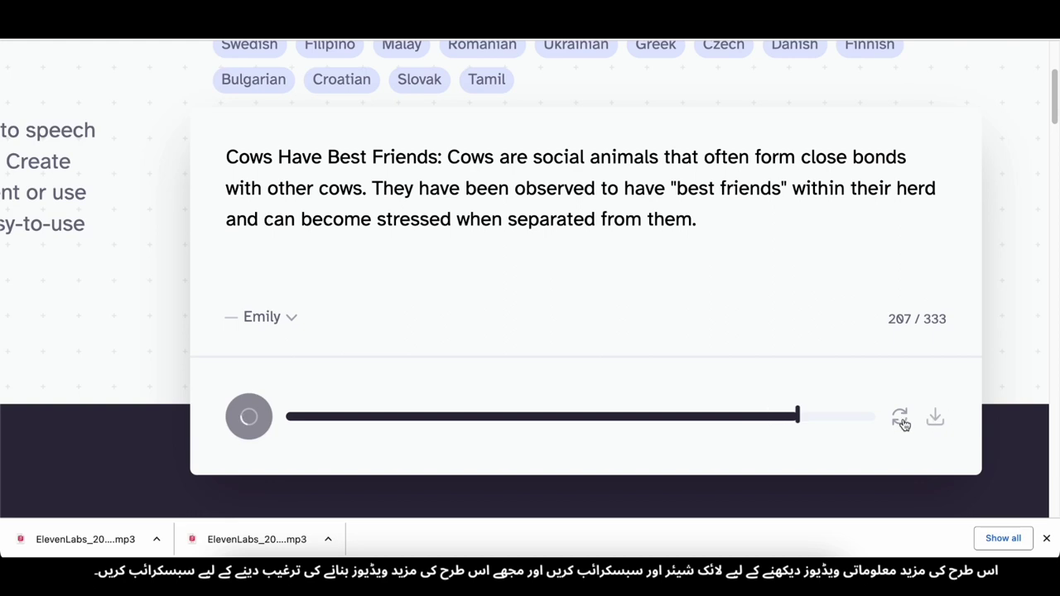
Step: Download the cow voiceover and generate speech for the "Octopuses Can Regenerate Limbs" fact copied from the notes
{"action": "left_click", "coordinate": [935, 418]}
{"action": "left_click", "coordinate": [768, 543]}
{"action": "left_click_drag", "start_coordinate": [354, 224], "coordinate": [727, 235]}
{"action": "key", "text": "super+c"}
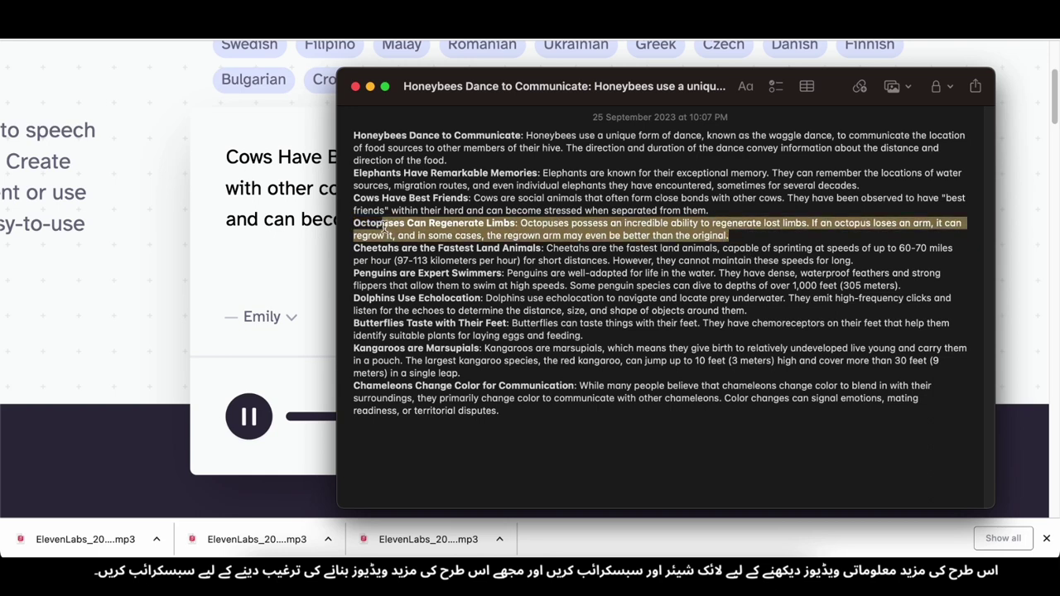
{"action": "left_click", "coordinate": [356, 87]}
{"action": "left_click", "coordinate": [356, 213]}
{"action": "key", "text": "super+a"}
{"action": "key", "text": "super+v"}
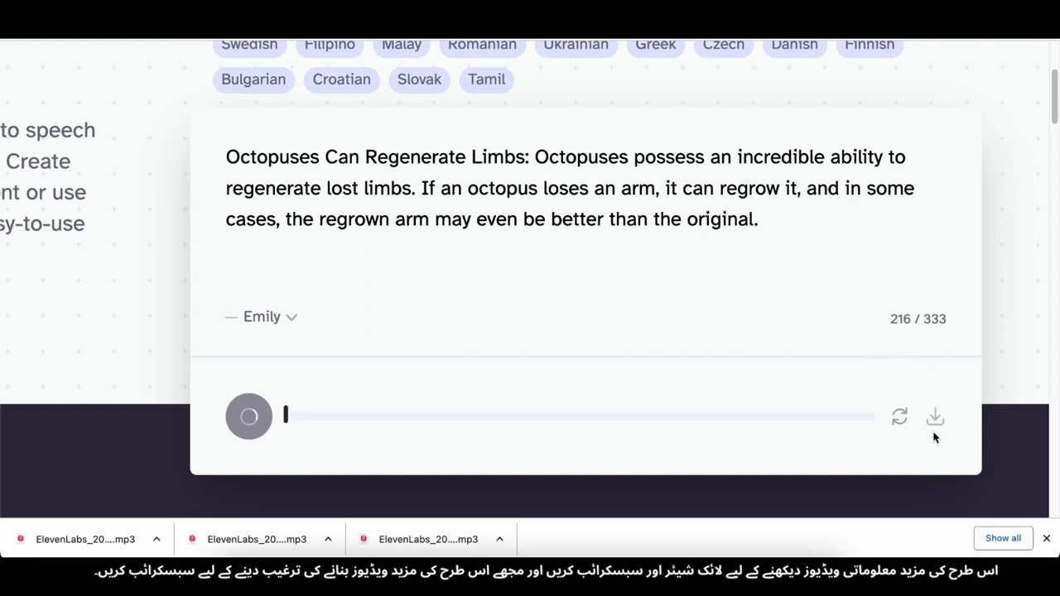
Step: Download the octopus voiceover and generate speech for the "Cheetahs are the Fastest Land Animals" fact copied from the notes
{"action": "left_click", "coordinate": [768, 580]}
{"action": "left_click_drag", "start_coordinate": [357, 248], "coordinate": [853, 260]}
{"action": "key", "text": "ctrl+c"}
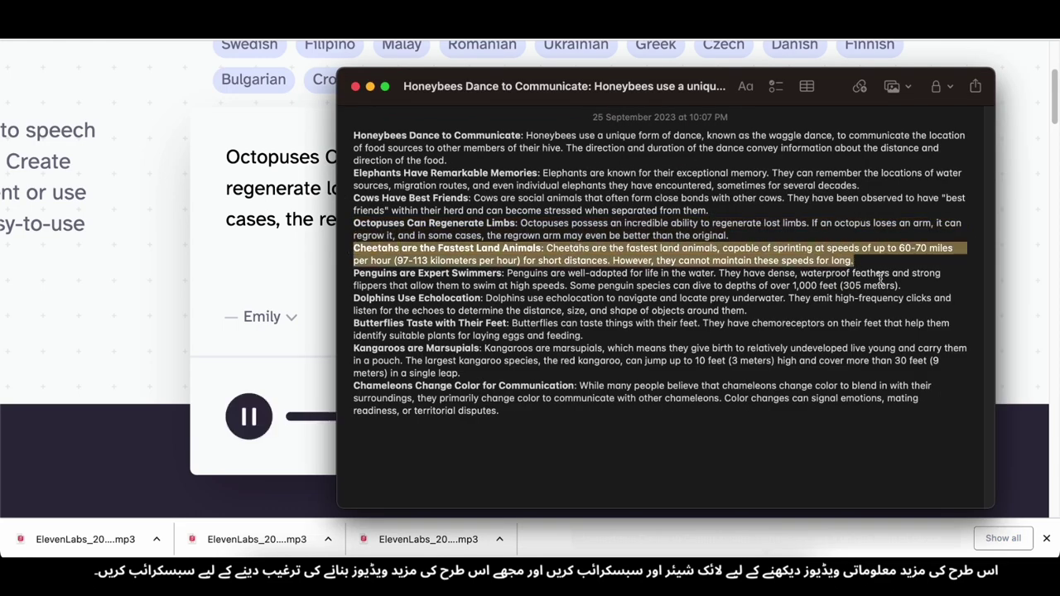
{"action": "left_click", "coordinate": [369, 86]}
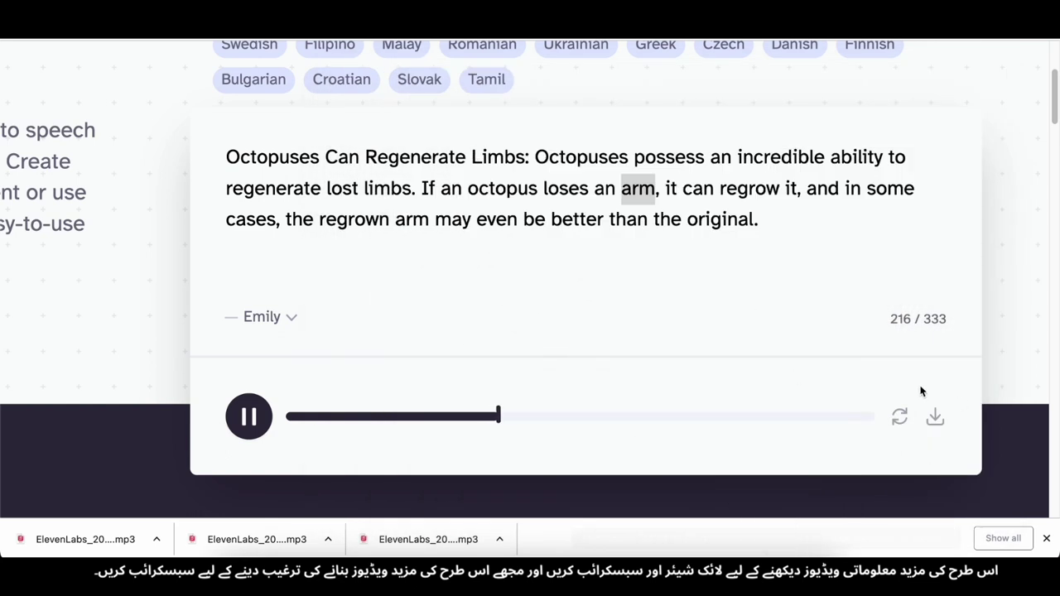
{"action": "left_click", "coordinate": [937, 417]}
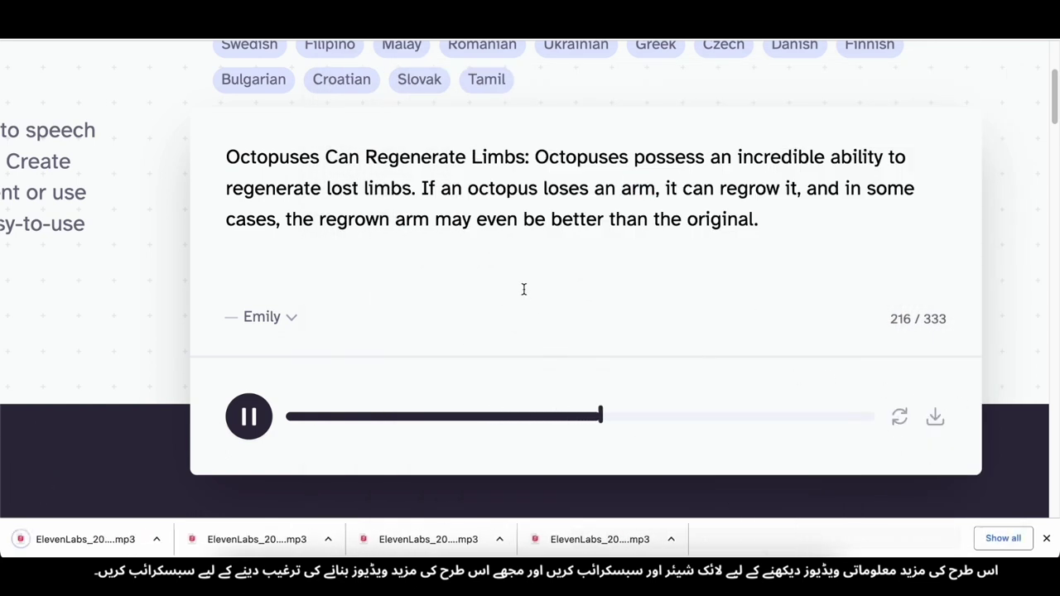
{"action": "key", "text": "ctrl+a"}
{"action": "key", "text": "ctrl+v"}
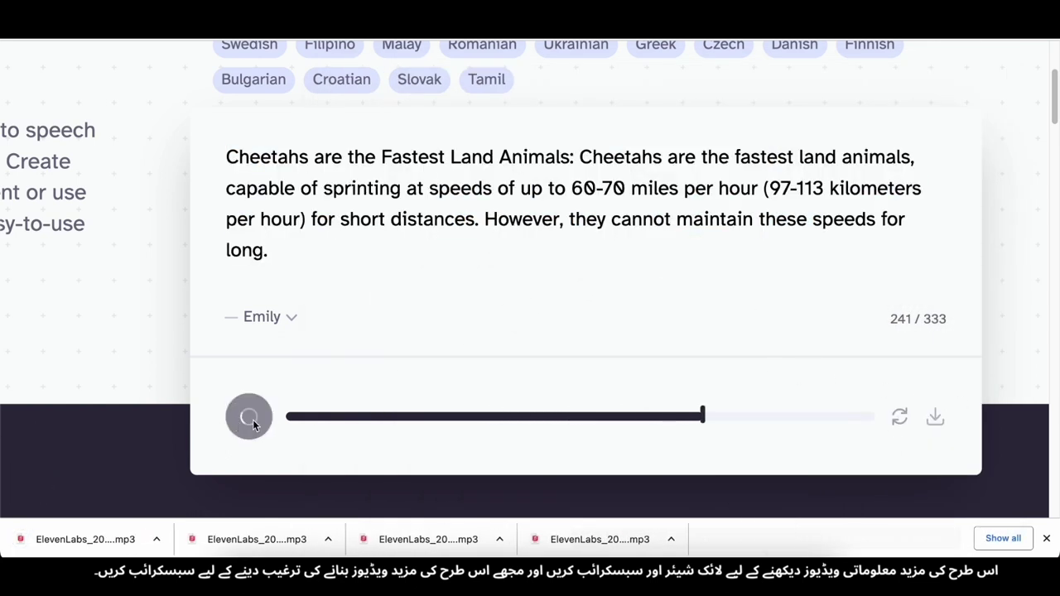
Step: Search Google for lumen5 and open the Lumen5 website
{"action": "key", "text": "super+shift+5"}
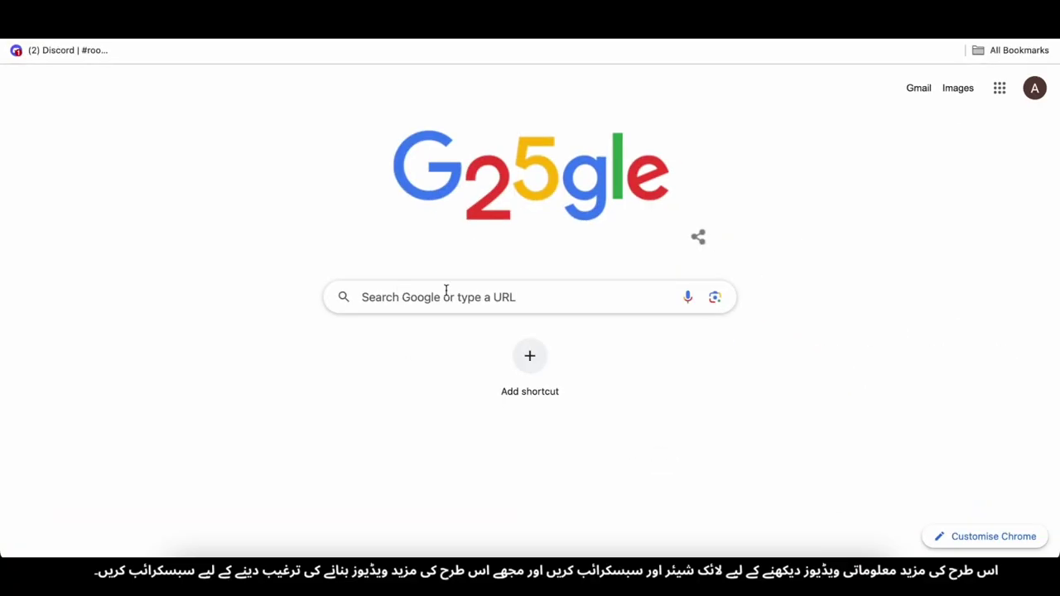
{"action": "left_click", "coordinate": [445, 296]}
{"action": "type", "text": "lumen5"}
{"action": "key", "text": "Return"}
{"action": "left_click", "coordinate": [220, 224]}
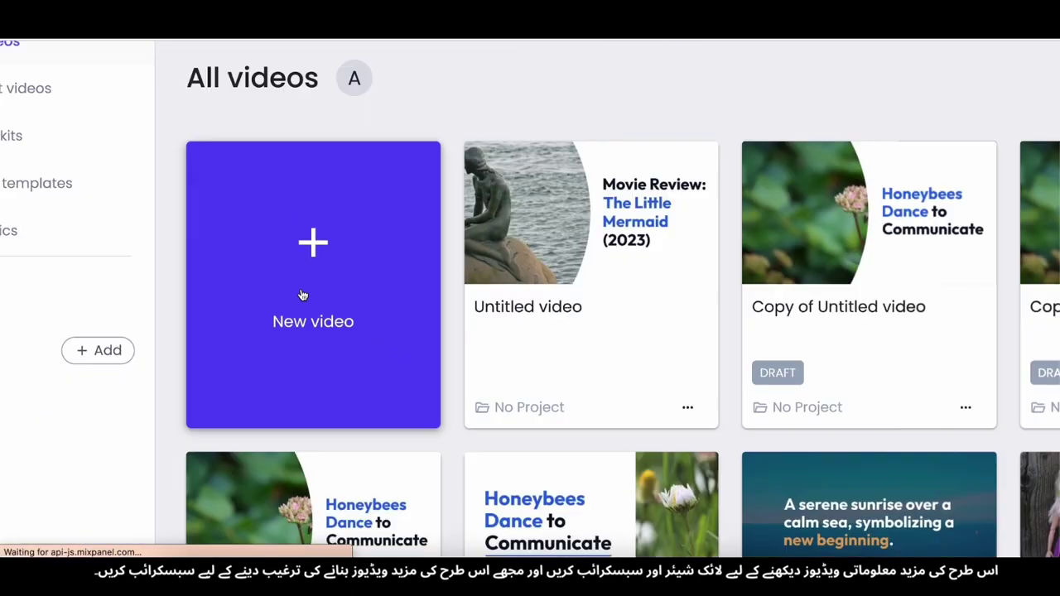
Step: Create a new video without a template, using the option to transform text into video with AI Script Composer
{"action": "left_click", "coordinate": [302, 296]}
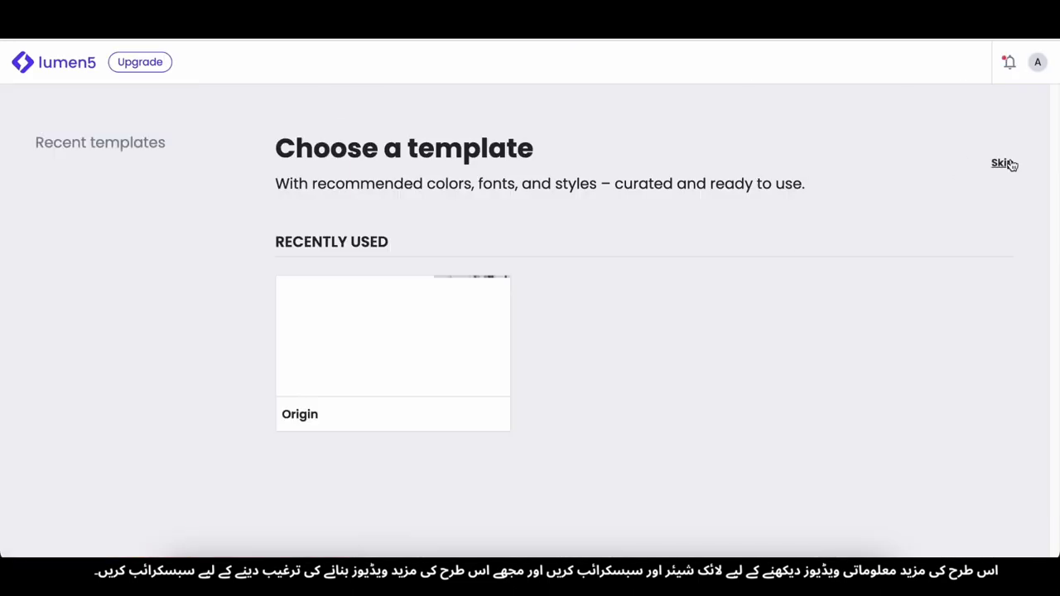
{"action": "left_click", "coordinate": [1002, 162]}
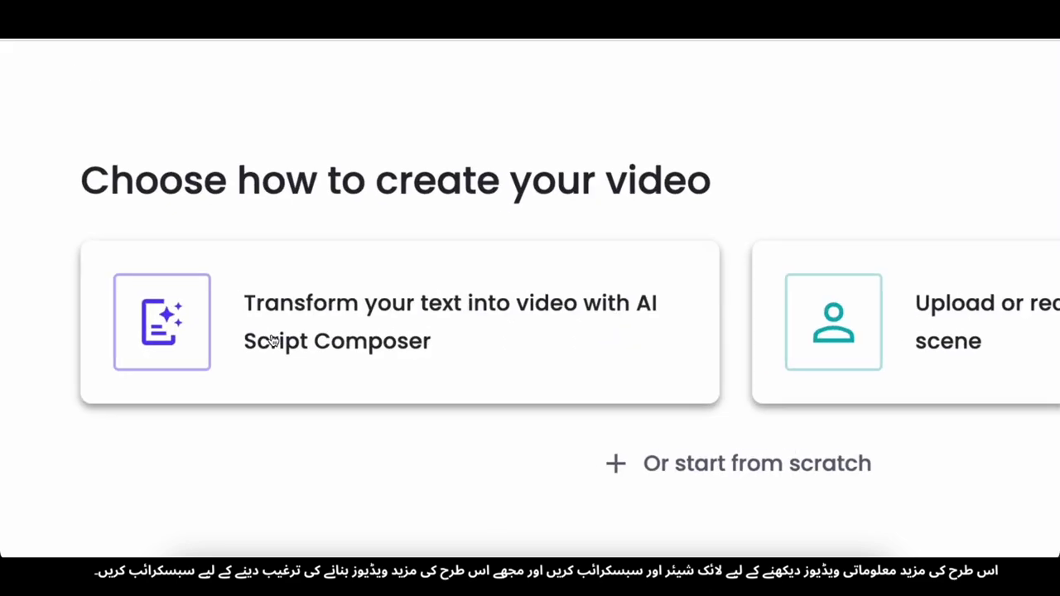
{"action": "left_click", "coordinate": [272, 340]}
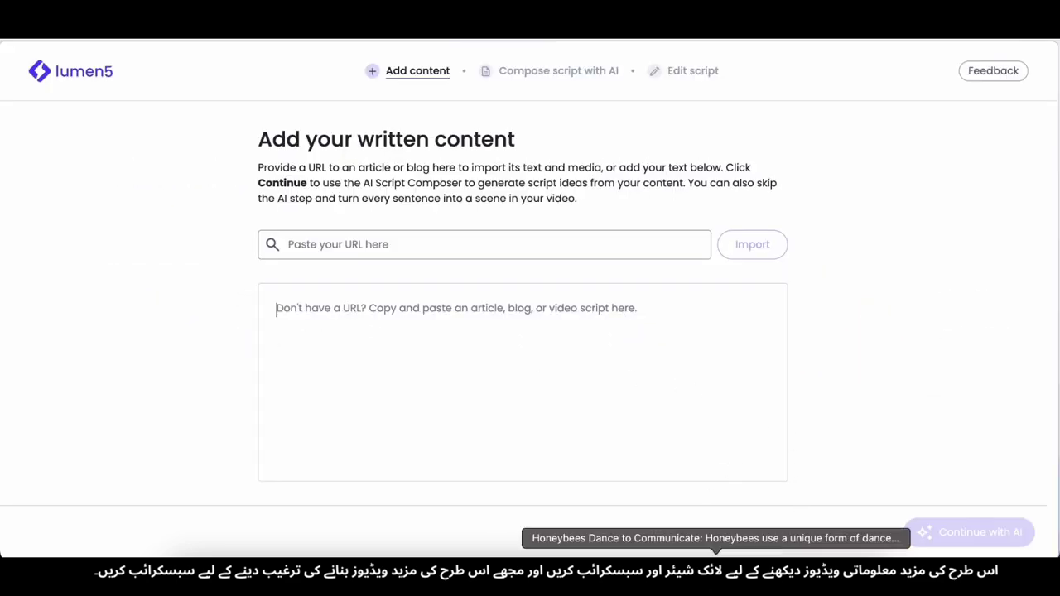
Step: Copy all ten animal facts from the notes and paste them in as the video's written content
{"action": "left_click", "coordinate": [716, 573]}
{"action": "left_click_drag", "start_coordinate": [350, 122], "coordinate": [503, 408]}
{"action": "key", "text": "super+c"}
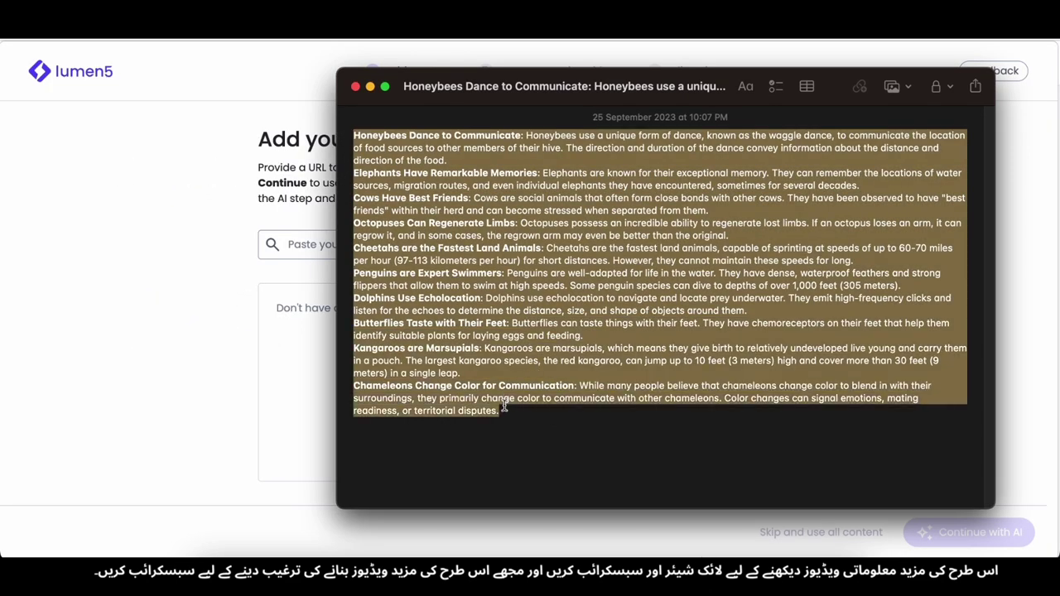
{"action": "left_click", "coordinate": [370, 86]}
{"action": "left_click", "coordinate": [345, 306]}
{"action": "key", "text": "super+v"}
{"action": "scroll", "coordinate": [638, 397], "scroll_direction": "up", "scroll_amount": 8}
{"action": "scroll", "coordinate": [639, 398], "scroll_direction": "down", "scroll_amount": 8}
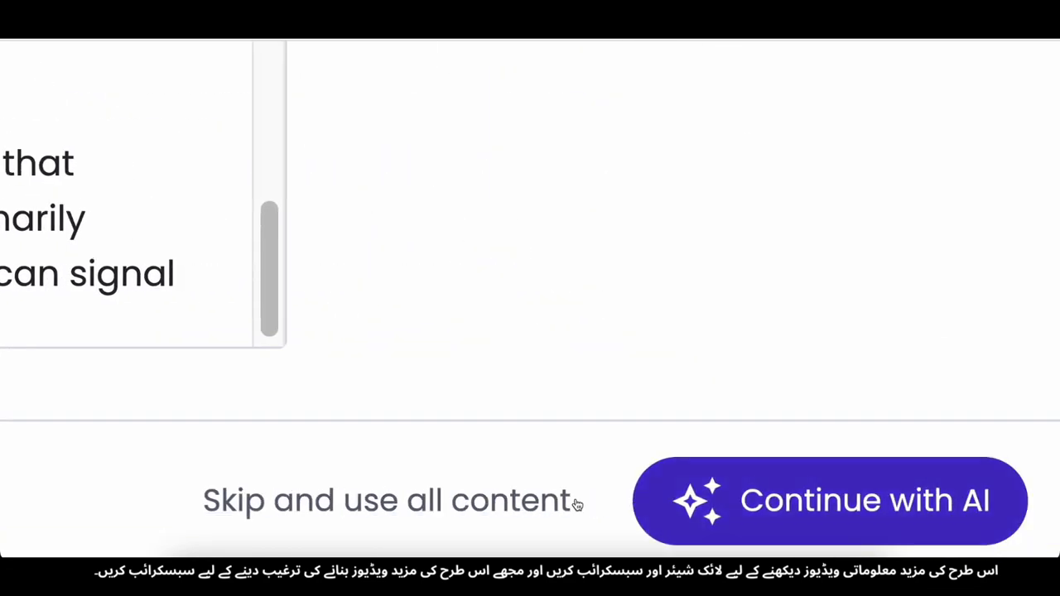
Step: Skip the AI composing to use all content, review the split script and convert it to video
{"action": "left_click", "coordinate": [344, 491]}
{"action": "scroll", "coordinate": [469, 213], "scroll_direction": "down", "scroll_amount": 3}
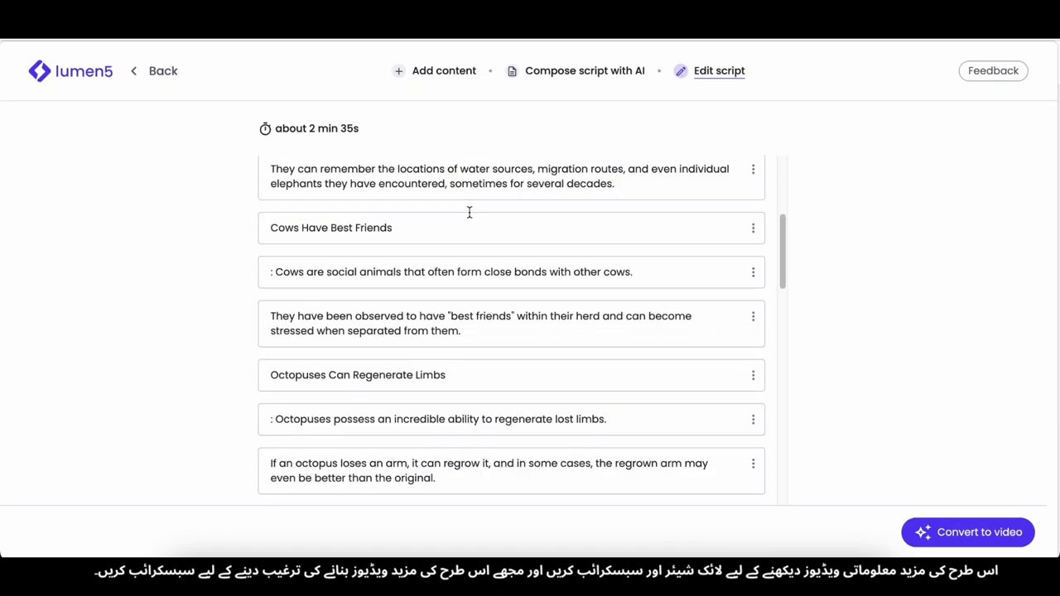
{"action": "scroll", "coordinate": [521, 290], "scroll_direction": "down", "scroll_amount": 10}
{"action": "scroll", "coordinate": [591, 300], "scroll_direction": "up", "scroll_amount": 15}
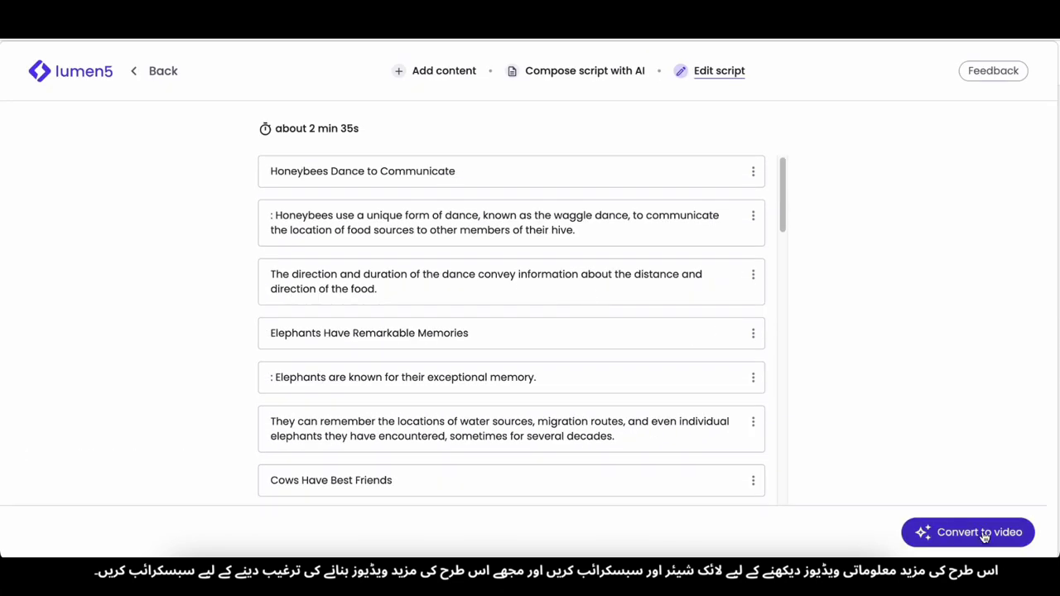
{"action": "left_click", "coordinate": [982, 535]}
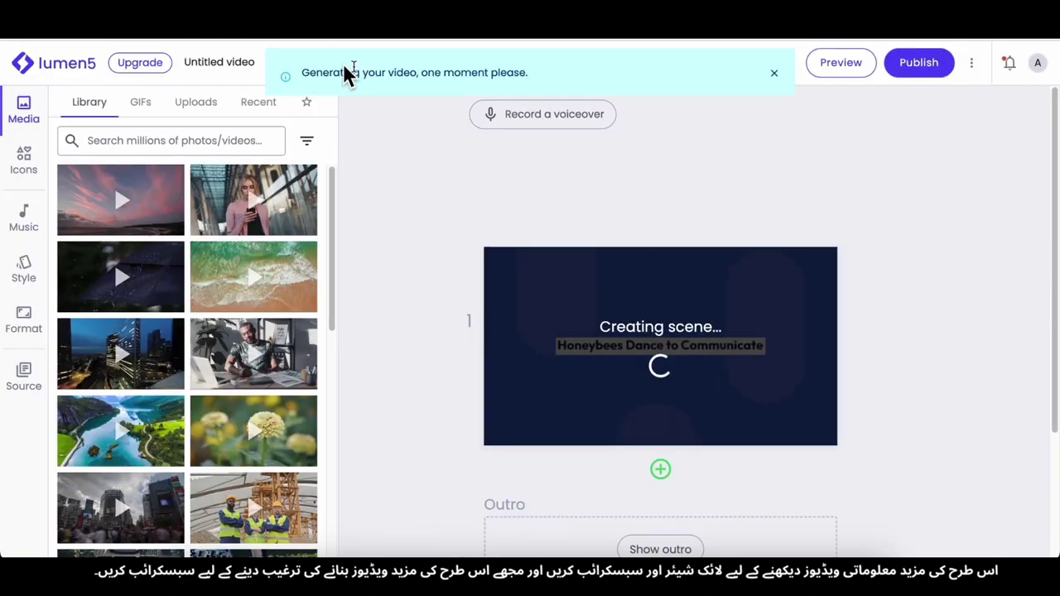
Step: Examine the animal fact scenes from the honeybees to the dolphins while the video is being generated
{"action": "triple_click", "coordinate": [463, 72]}
{"action": "left_click", "coordinate": [343, 296]}
{"action": "scroll", "coordinate": [502, 208], "scroll_direction": "down", "scroll_amount": 2}
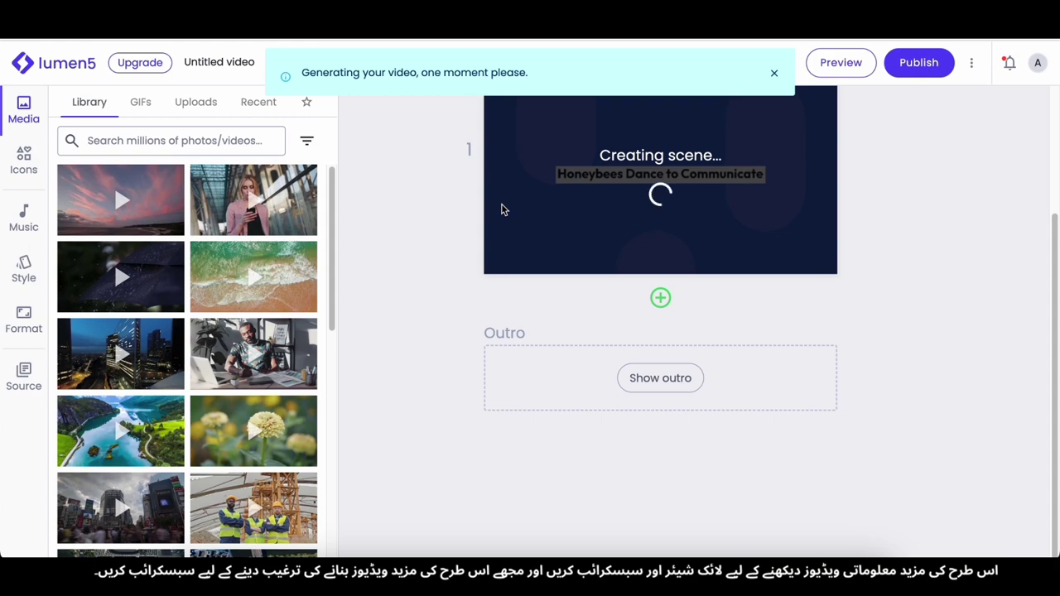
{"action": "scroll", "coordinate": [812, 289], "scroll_direction": "up", "scroll_amount": 2}
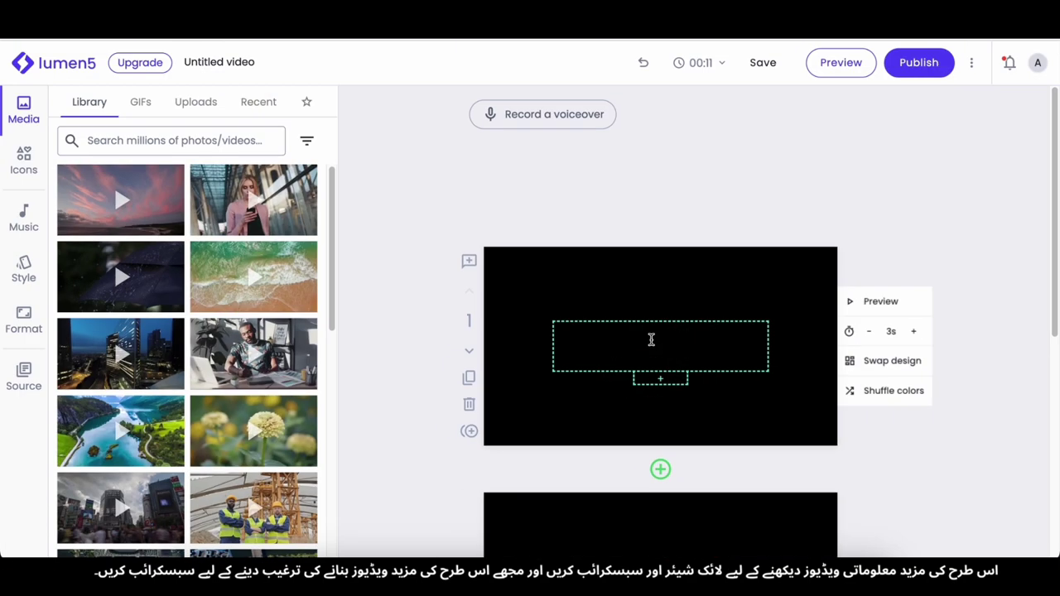
{"action": "scroll", "coordinate": [736, 345], "scroll_direction": "down", "scroll_amount": 2}
{"action": "scroll", "coordinate": [735, 344], "scroll_direction": "up", "scroll_amount": 2}
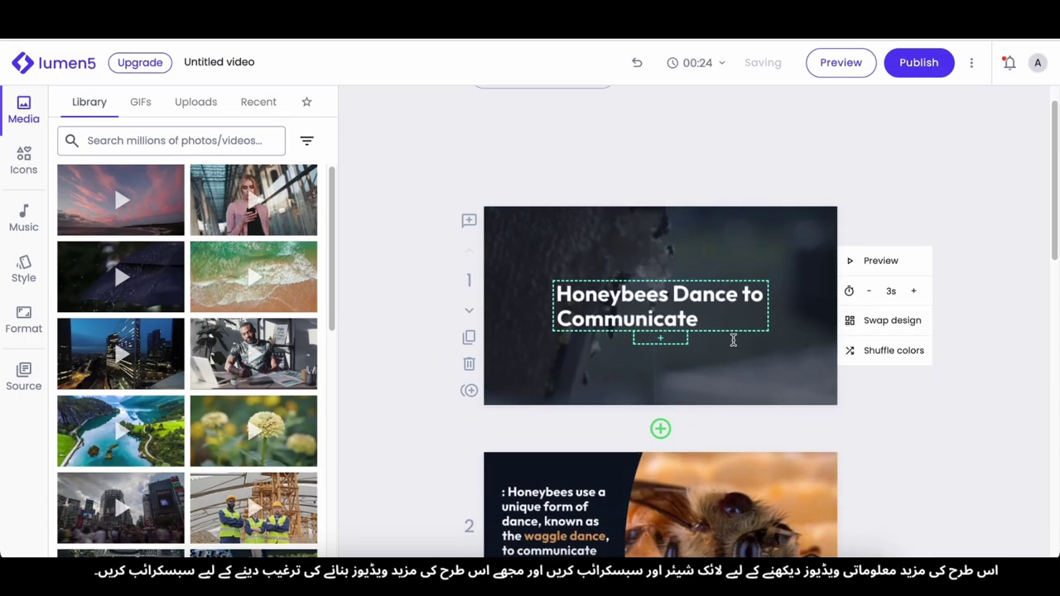
{"action": "scroll", "coordinate": [398, 353], "scroll_direction": "down", "scroll_amount": 13}
{"action": "scroll", "coordinate": [627, 367], "scroll_direction": "up", "scroll_amount": 2}
{"action": "scroll", "coordinate": [450, 357], "scroll_direction": "down", "scroll_amount": 4}
{"action": "scroll", "coordinate": [470, 351], "scroll_direction": "up", "scroll_amount": 2}
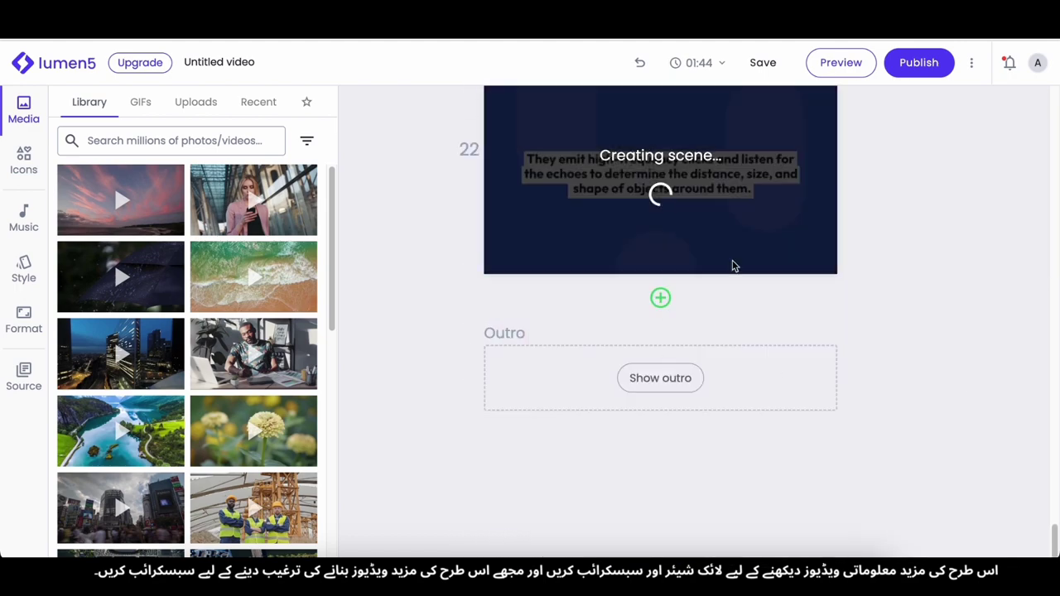
{"action": "scroll", "coordinate": [833, 356], "scroll_direction": "up", "scroll_amount": 7}
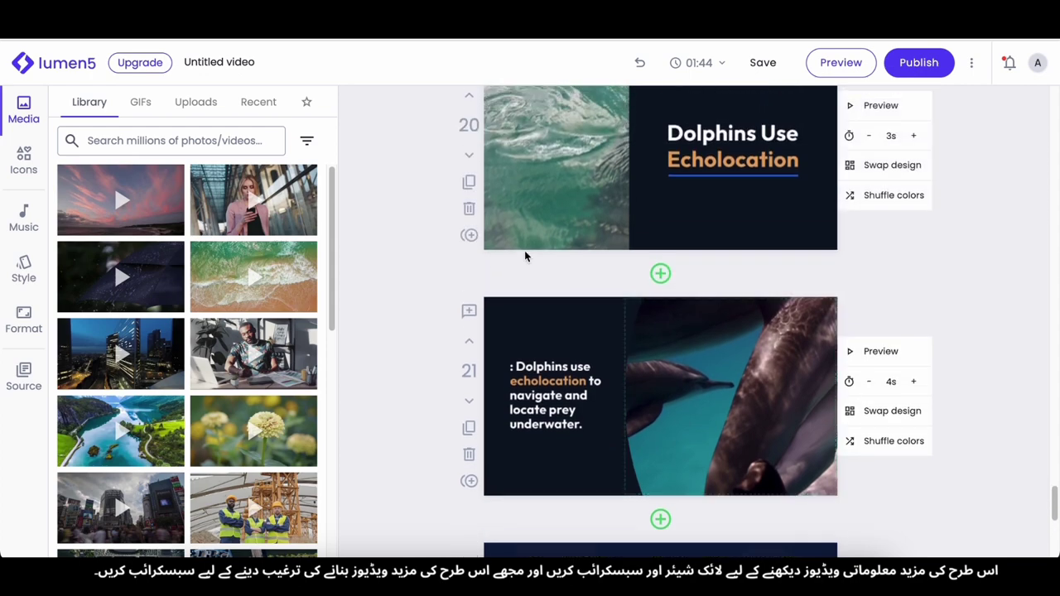
Step: Examine the video's total length and the scenes following the dolphin title, up to the butterfly fact
{"action": "scroll", "coordinate": [915, 315], "scroll_direction": "down", "scroll_amount": 5}
{"action": "scroll", "coordinate": [915, 321], "scroll_direction": "down", "scroll_amount": 3}
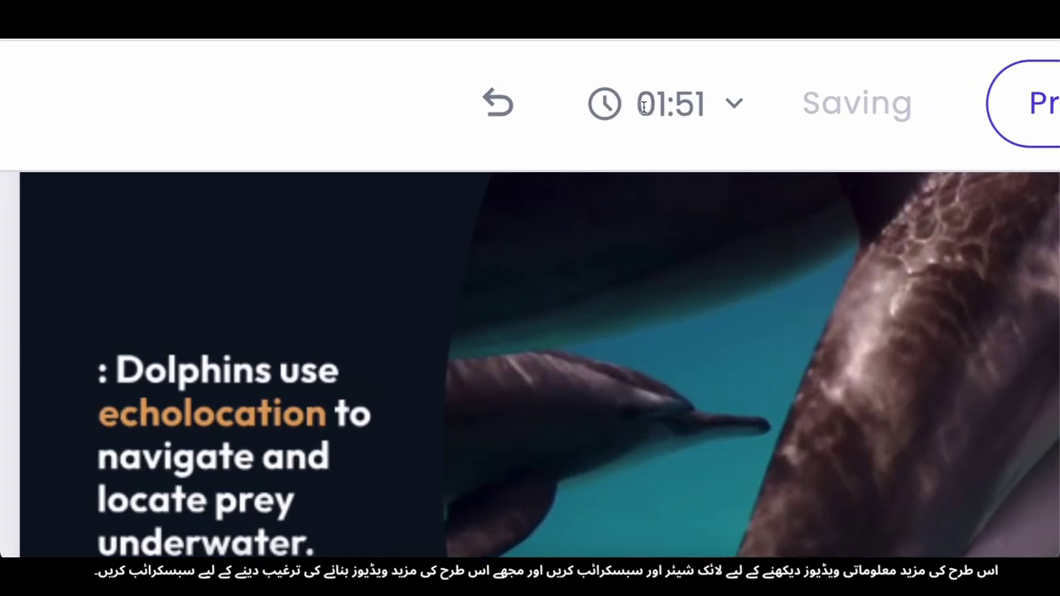
{"action": "left_click_drag", "start_coordinate": [687, 63], "coordinate": [714, 62]}
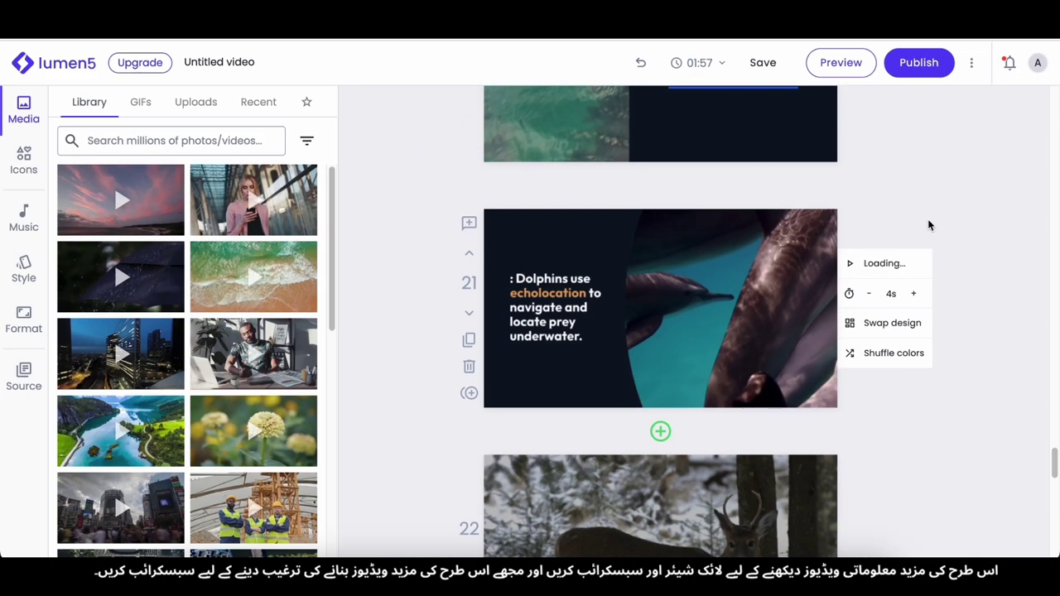
{"action": "scroll", "coordinate": [928, 225], "scroll_direction": "down", "scroll_amount": 10}
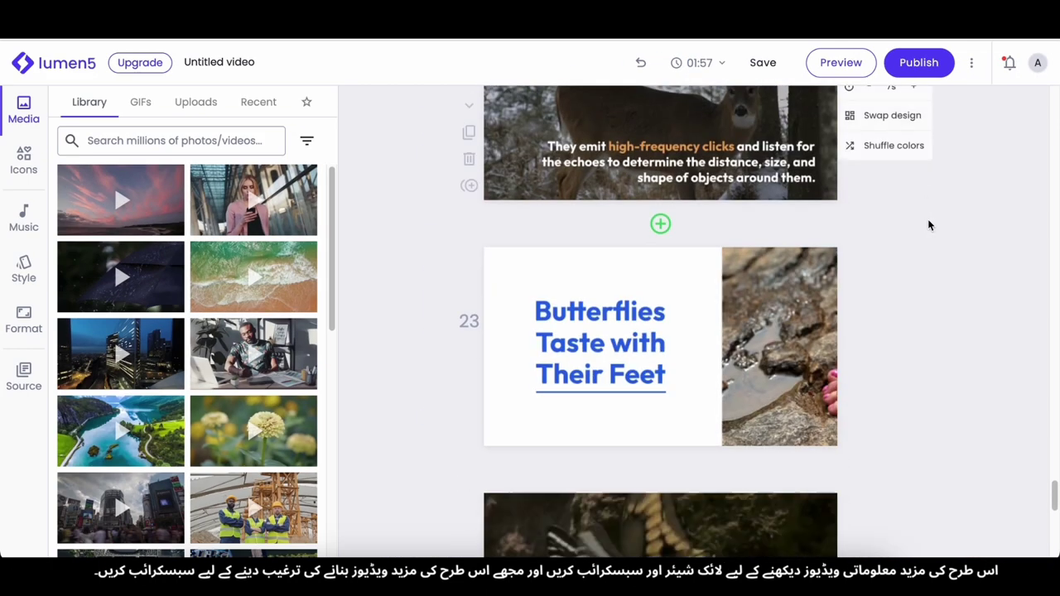
{"action": "scroll", "coordinate": [928, 224], "scroll_direction": "down", "scroll_amount": 3}
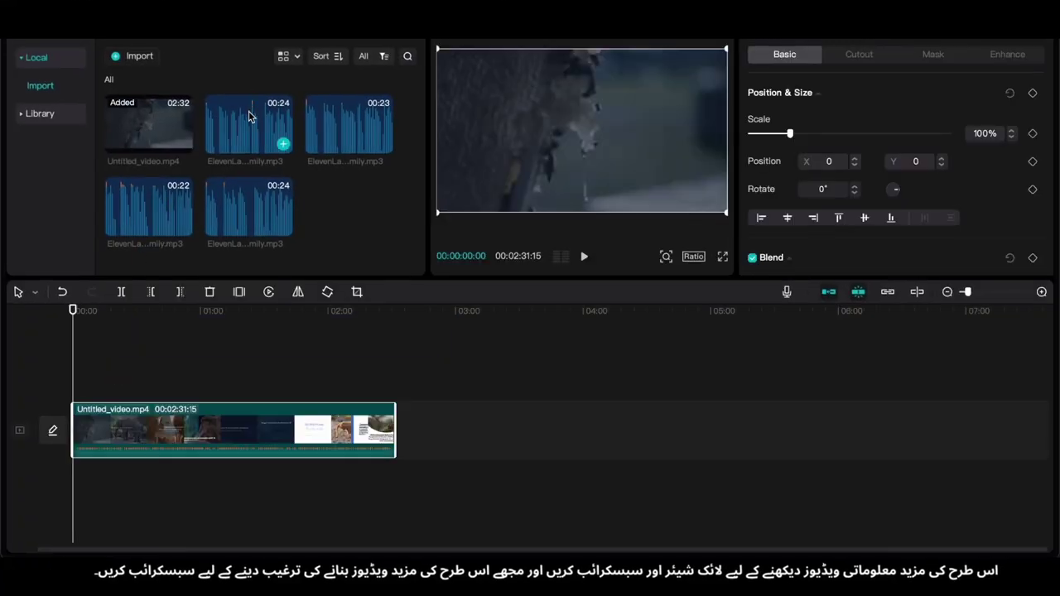
Step: In CapCut, add the first 24-second ElevenLabs voiceover below the video and raise its volume to 7.1 dB
{"action": "left_click", "coordinate": [283, 143]}
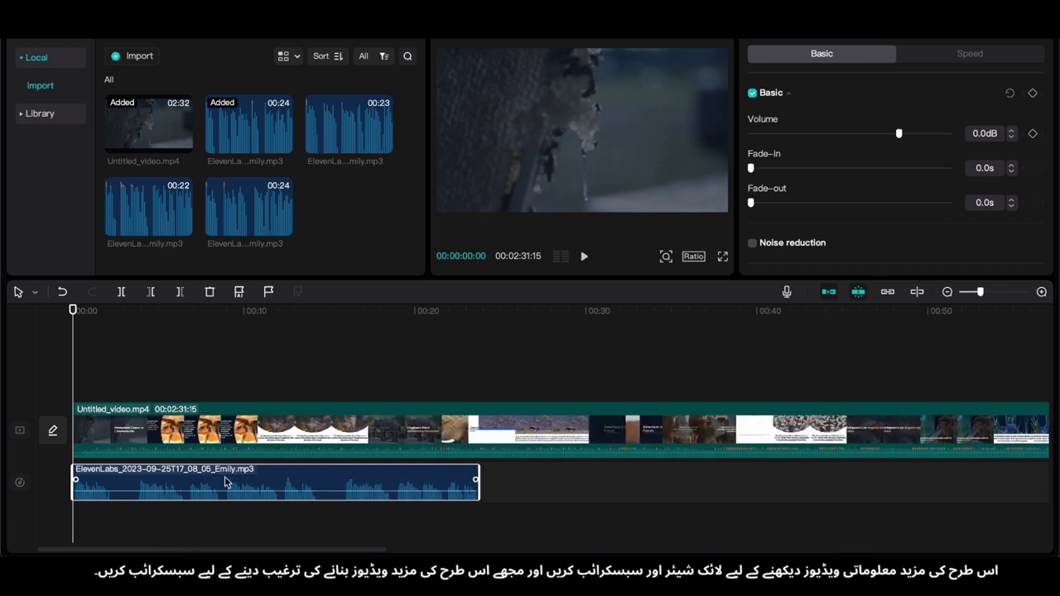
{"action": "scroll", "coordinate": [227, 483], "scroll_direction": "up", "scroll_amount": 3}
{"action": "left_click_drag", "start_coordinate": [901, 134], "coordinate": [917, 134]}
Step: Split the voiceover at its pauses during the opening "Honeybees Dance to Communicate" scene, playing it back to check the words
{"action": "scroll", "coordinate": [212, 483], "scroll_direction": "up", "scroll_amount": 10}
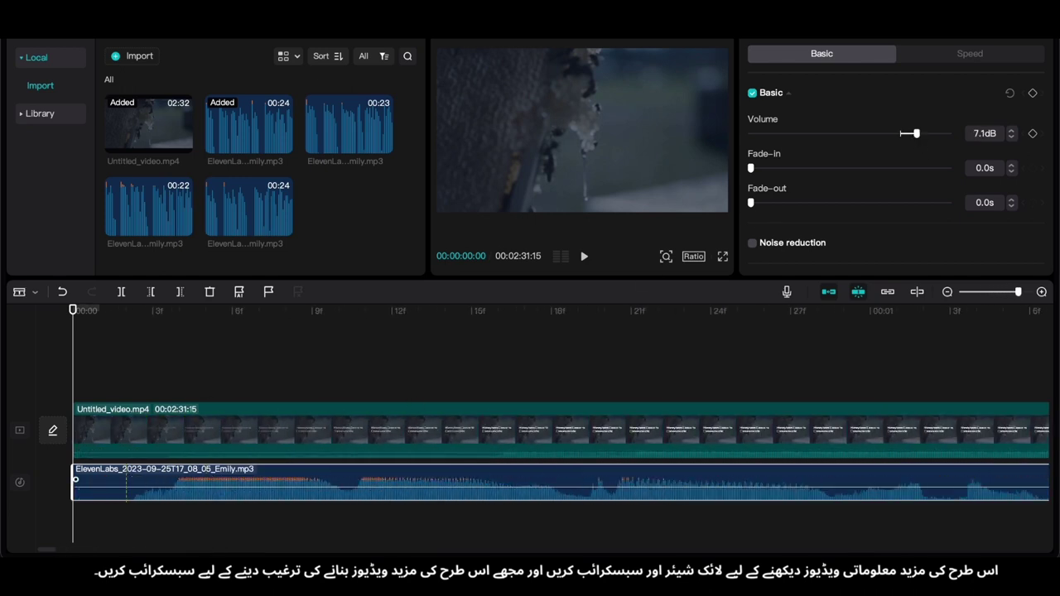
{"action": "scroll", "coordinate": [596, 485], "scroll_direction": "right", "scroll_amount": 5}
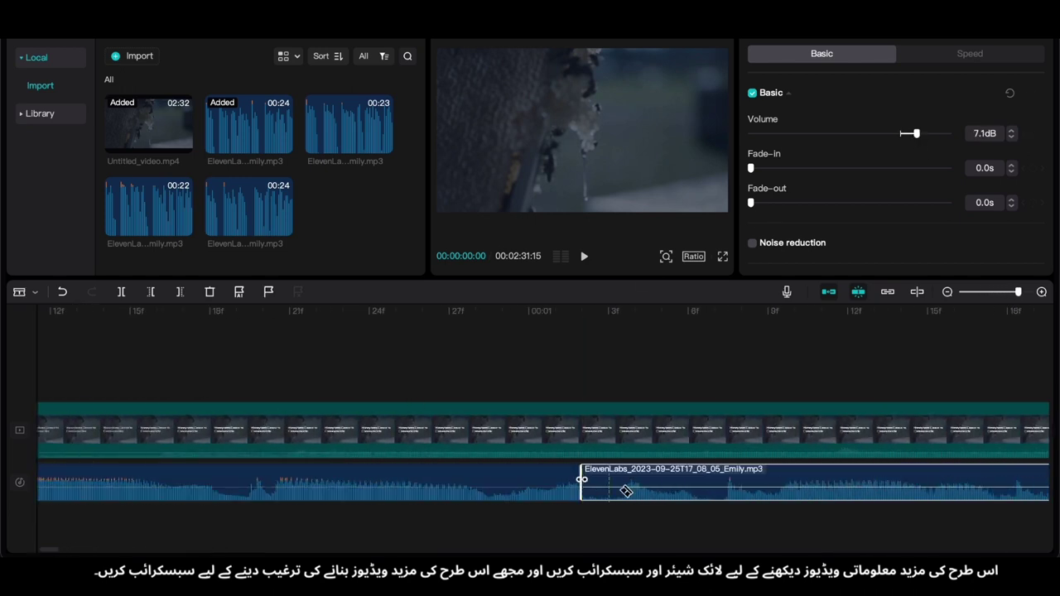
{"action": "scroll", "coordinate": [600, 495], "scroll_direction": "right", "scroll_amount": 8}
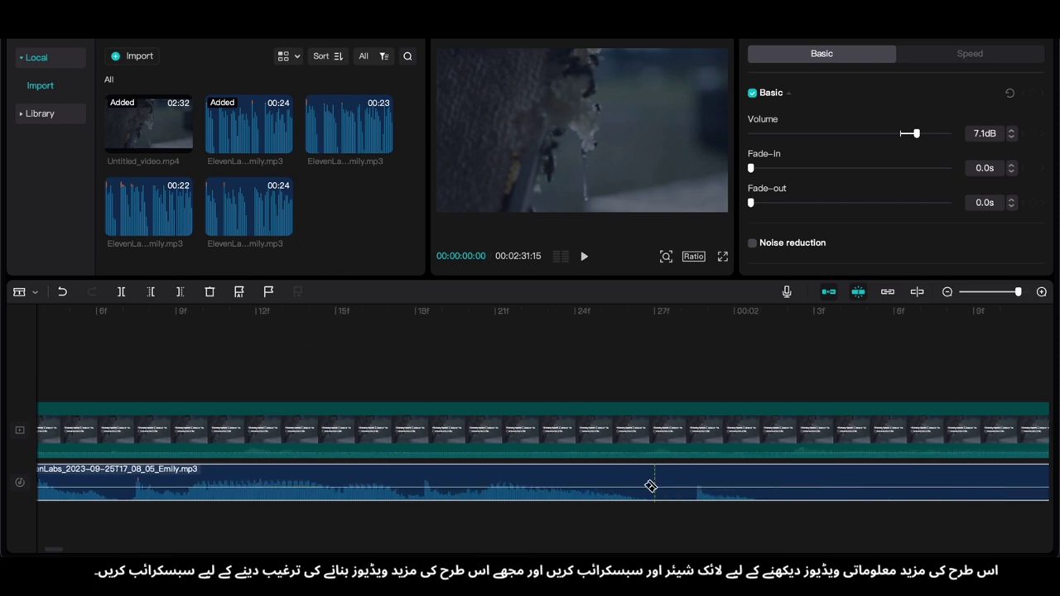
{"action": "left_click", "coordinate": [631, 490]}
{"action": "scroll", "coordinate": [639, 494], "scroll_direction": "right", "scroll_amount": 3}
{"action": "left_click", "coordinate": [394, 521]}
{"action": "key", "text": "space"}
{"action": "key", "text": "space"}
Step: Split the voiceover at its pauses within the waggle dance scene and play the passage at about 6 seconds
{"action": "scroll", "coordinate": [568, 506], "scroll_direction": "right", "scroll_amount": 15}
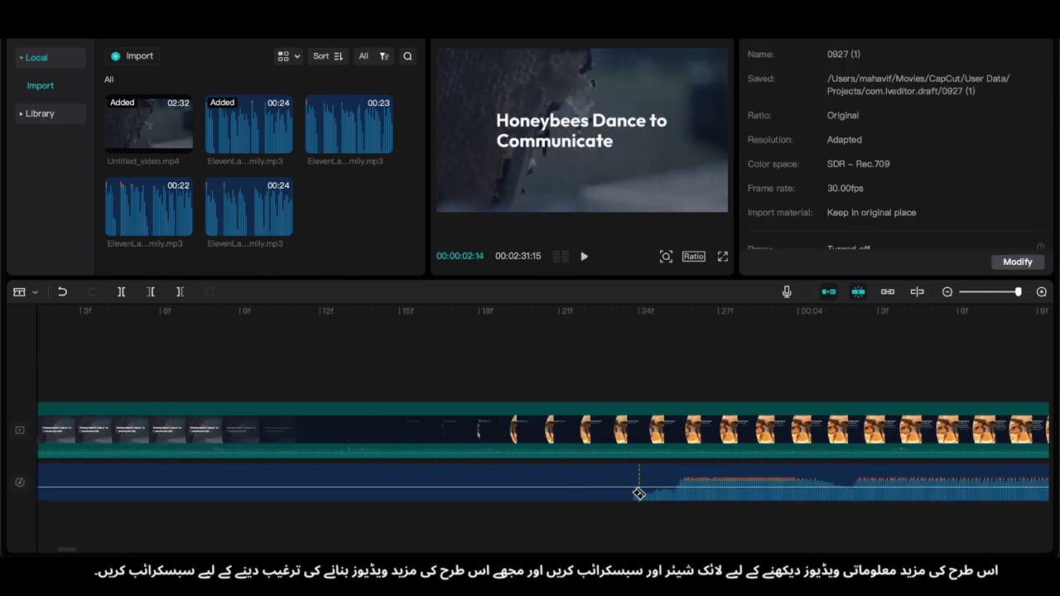
{"action": "scroll", "coordinate": [632, 495], "scroll_direction": "right", "scroll_amount": 3}
{"action": "scroll", "coordinate": [478, 493], "scroll_direction": "right", "scroll_amount": 15}
{"action": "left_click", "coordinate": [296, 508]}
{"action": "key", "text": "space"}
{"action": "key", "text": "space"}
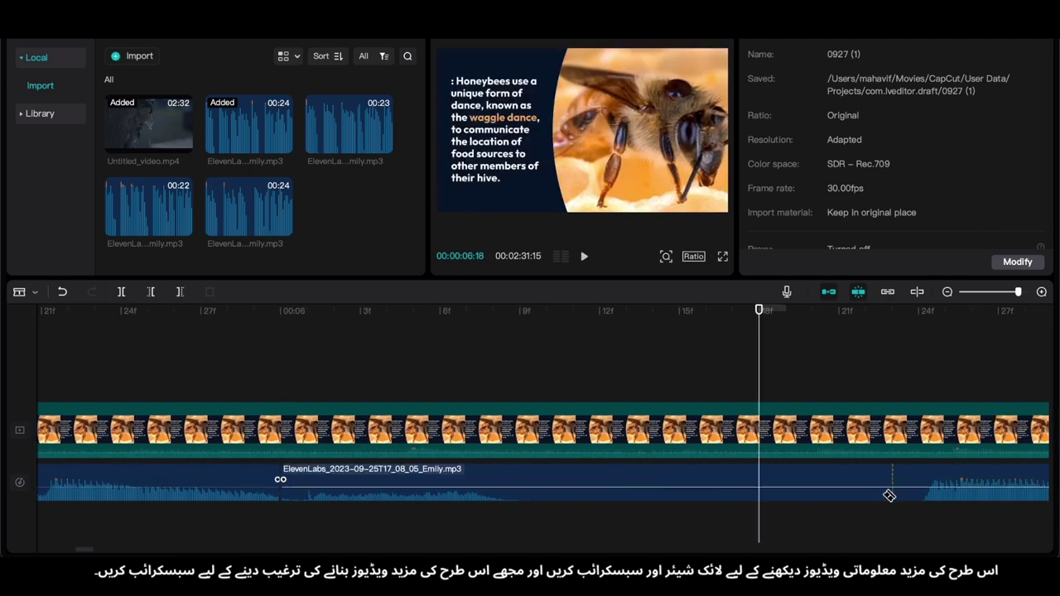
Step: Split the rest of the voiceover at every pause, from the second honeybee text scene through the elephant memory scene
{"action": "scroll", "coordinate": [745, 511], "scroll_direction": "right", "scroll_amount": 20}
{"action": "scroll", "coordinate": [828, 502], "scroll_direction": "right", "scroll_amount": 20}
{"action": "scroll", "coordinate": [786, 501], "scroll_direction": "right", "scroll_amount": 20}
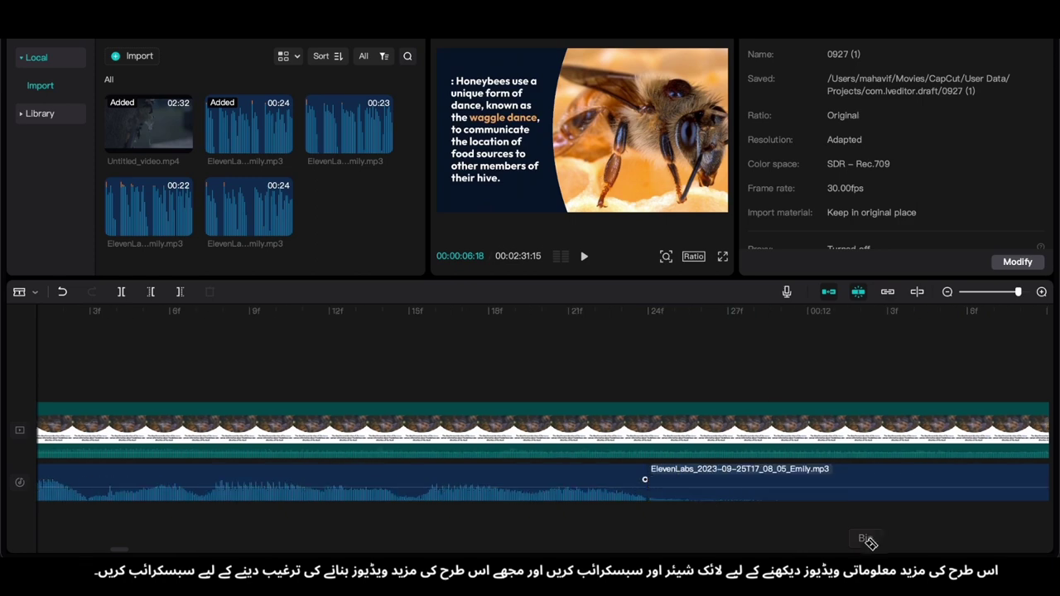
{"action": "scroll", "coordinate": [632, 494], "scroll_direction": "right", "scroll_amount": 20}
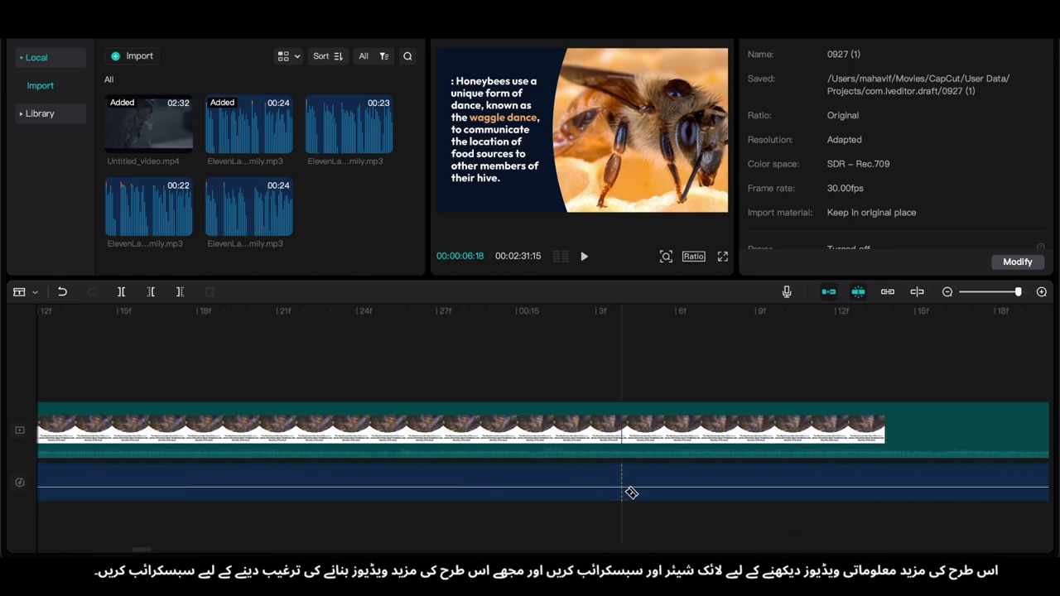
{"action": "scroll", "coordinate": [580, 496], "scroll_direction": "right", "scroll_amount": 20}
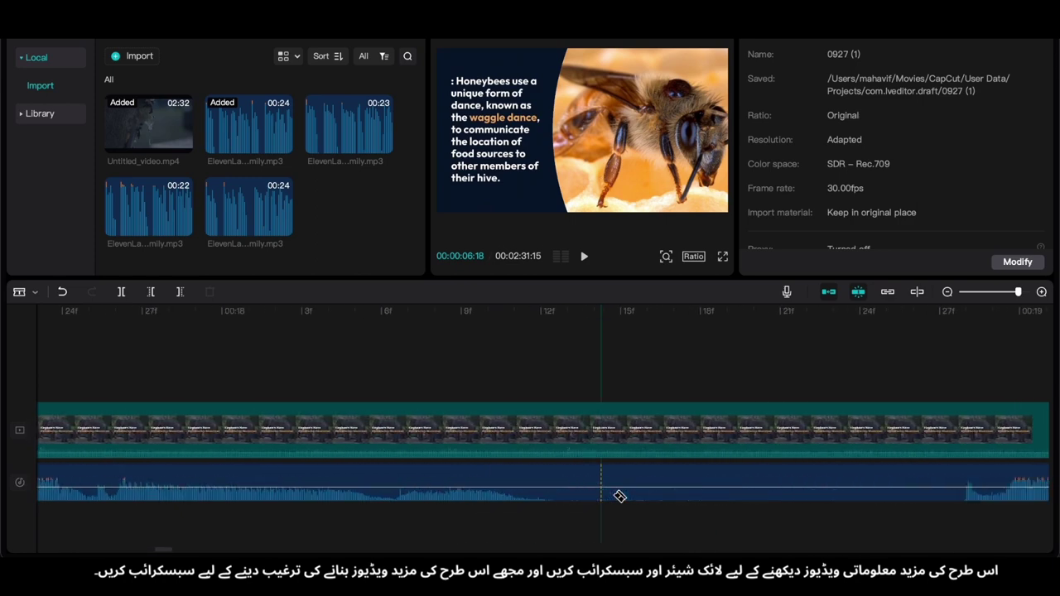
{"action": "scroll", "coordinate": [912, 501], "scroll_direction": "right", "scroll_amount": 20}
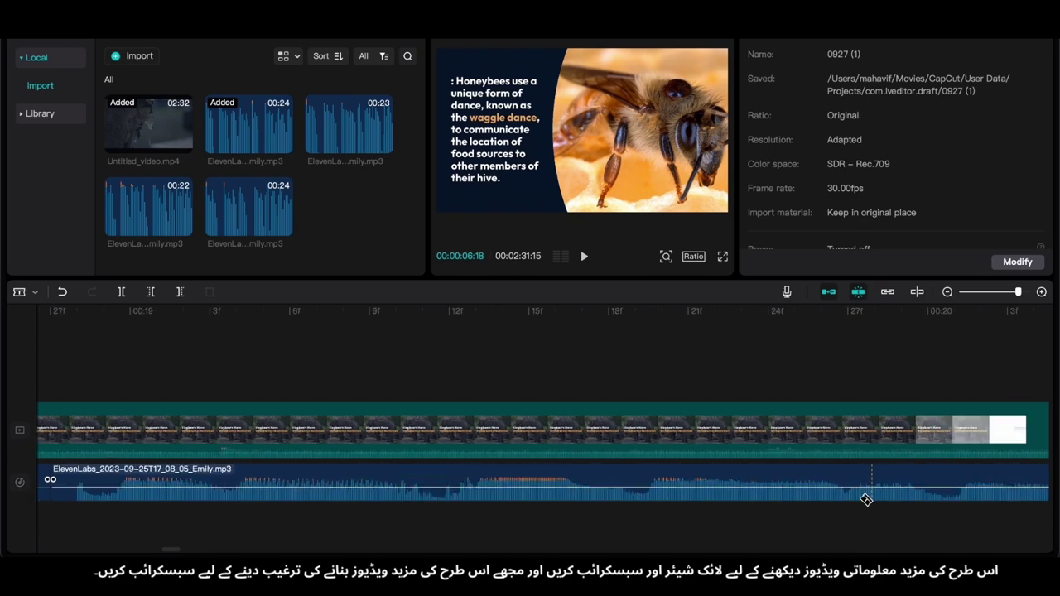
{"action": "scroll", "coordinate": [497, 480], "scroll_direction": "right", "scroll_amount": 20}
{"action": "left_click", "coordinate": [764, 512]}
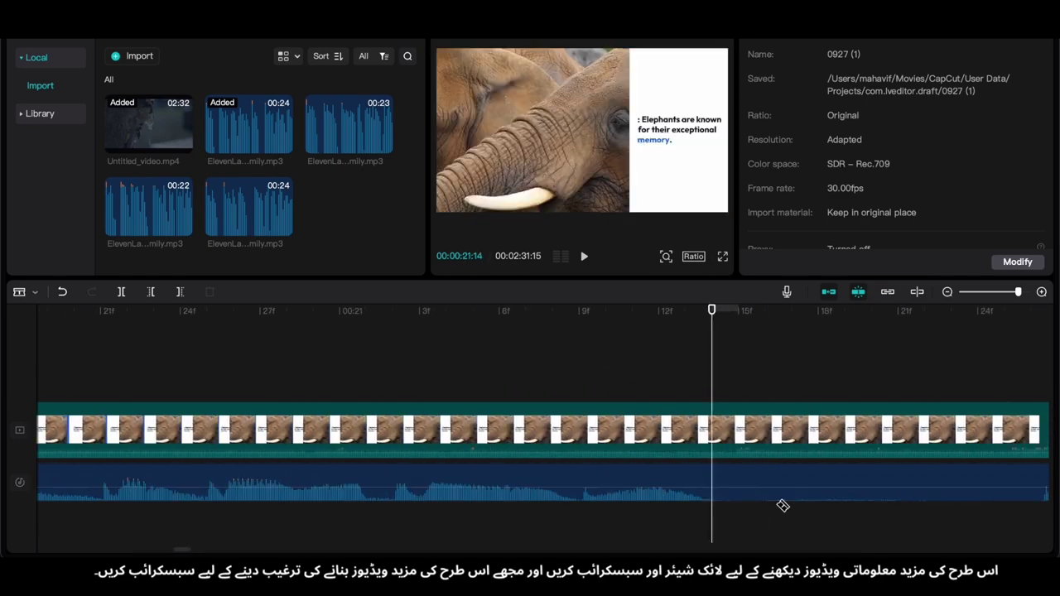
{"action": "scroll", "coordinate": [953, 497], "scroll_direction": "right", "scroll_amount": 20}
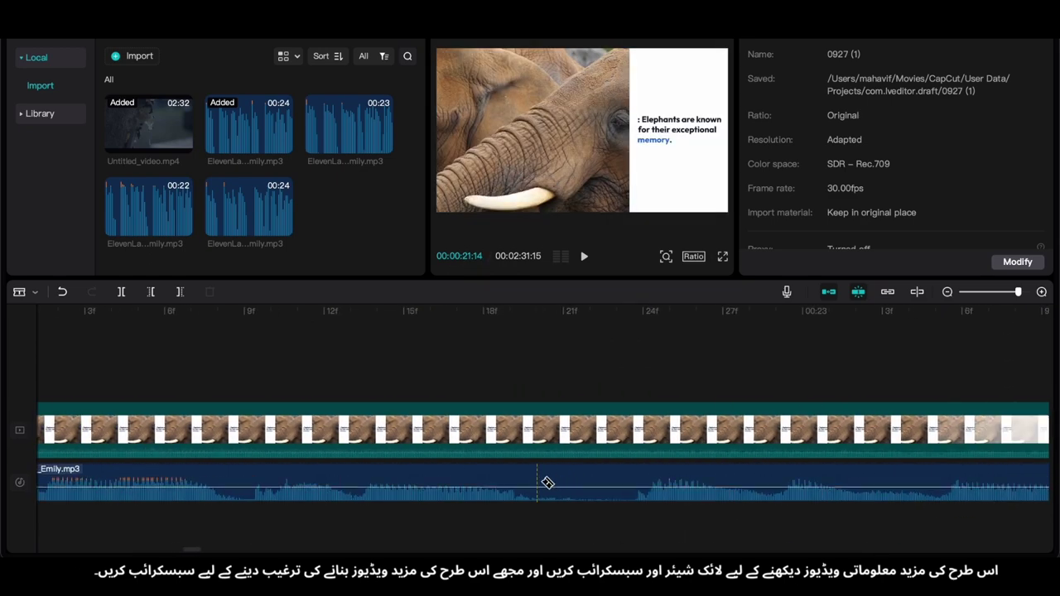
{"action": "scroll", "coordinate": [528, 486], "scroll_direction": "right", "scroll_amount": 10}
Step: Delete the silent voiceover pieces at the end of the narration, during the elephant memory scene
{"action": "left_click", "coordinate": [654, 487]}
{"action": "key", "text": "Delete"}
{"action": "left_click", "coordinate": [526, 514]}
{"action": "key", "text": "super+minus"}
{"action": "left_click", "coordinate": [342, 490]}
{"action": "key", "text": "Delete"}
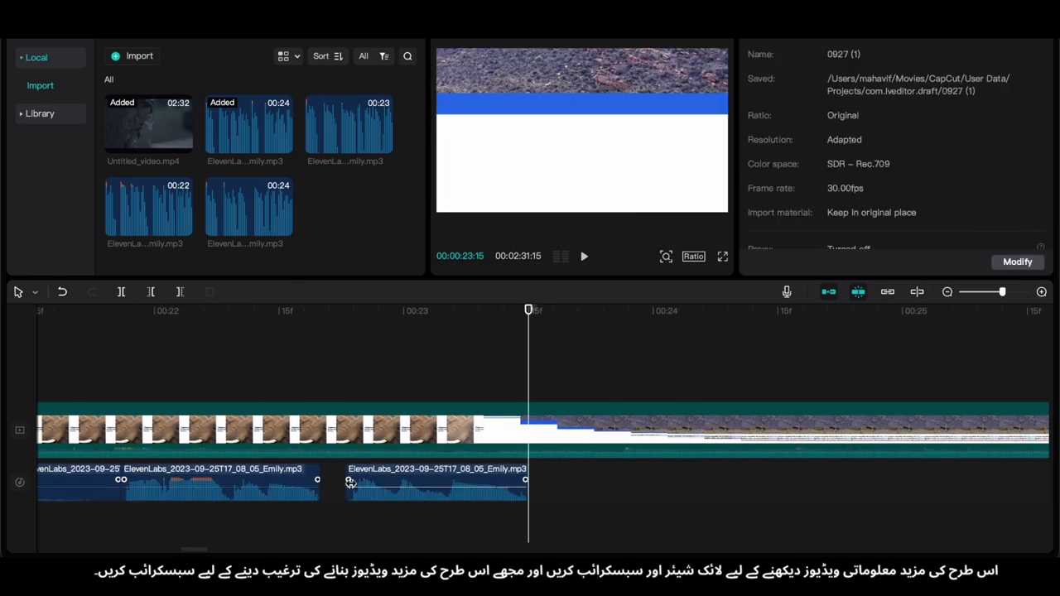
{"action": "scroll", "coordinate": [340, 491], "scroll_direction": "left", "scroll_amount": 8}
{"action": "left_click", "coordinate": [255, 486]}
{"action": "key", "text": "Delete"}
Step: Delete the silent voiceover pieces from the elephant title back through the scene on the dance's direction and duration
{"action": "scroll", "coordinate": [256, 487], "scroll_direction": "left", "scroll_amount": 20}
{"action": "left_click", "coordinate": [768, 492]}
{"action": "key", "text": "Delete"}
{"action": "left_click", "coordinate": [401, 497]}
{"action": "key", "text": "Delete"}
{"action": "scroll", "coordinate": [402, 497], "scroll_direction": "right", "scroll_amount": 15}
{"action": "scroll", "coordinate": [402, 498], "scroll_direction": "left", "scroll_amount": 18}
{"action": "scroll", "coordinate": [398, 499], "scroll_direction": "left", "scroll_amount": 12}
{"action": "left_click", "coordinate": [399, 500]}
{"action": "key", "text": "Delete"}
Step: Delete the silent voiceover pieces from the waggle dance scene back to the honeybee title scene
{"action": "scroll", "coordinate": [399, 499], "scroll_direction": "left", "scroll_amount": 8}
{"action": "left_click", "coordinate": [491, 498]}
{"action": "key", "text": "Delete"}
{"action": "scroll", "coordinate": [493, 499], "scroll_direction": "left", "scroll_amount": 10}
{"action": "left_click", "coordinate": [493, 500]}
{"action": "key", "text": "Delete"}
{"action": "scroll", "coordinate": [493, 500], "scroll_direction": "left", "scroll_amount": 8}
{"action": "left_click", "coordinate": [493, 500]}
{"action": "key", "text": "Delete"}
{"action": "scroll", "coordinate": [491, 497], "scroll_direction": "left", "scroll_amount": 12}
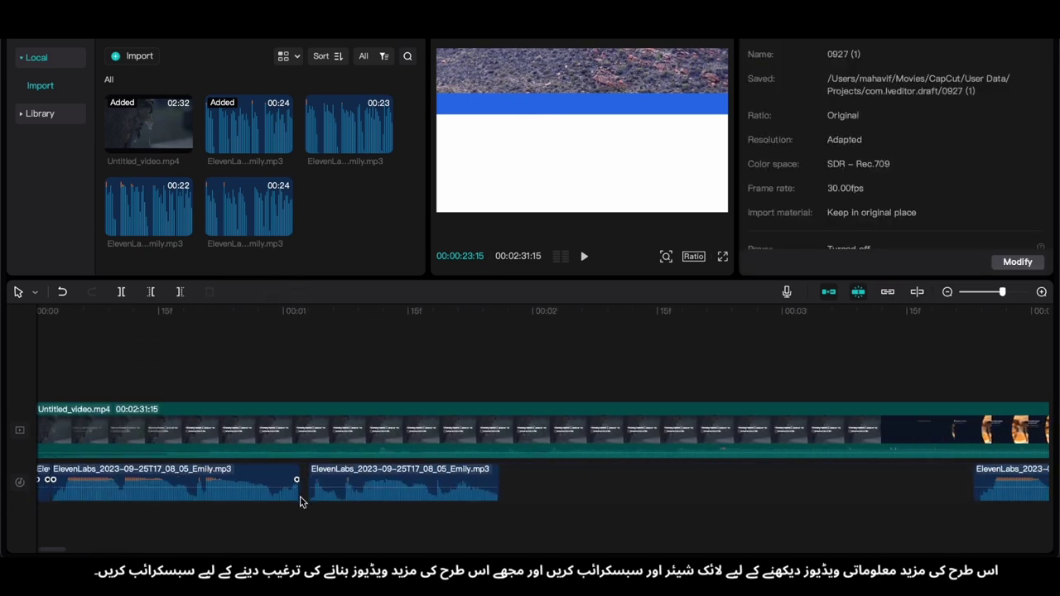
Step: Remove the silence at the start of the voiceover and close the gaps between its opening pieces, checking by playback
{"action": "scroll", "coordinate": [301, 497], "scroll_direction": "left", "scroll_amount": 2}
{"action": "left_click", "coordinate": [77, 491]}
{"action": "key", "text": "Delete"}
{"action": "left_click_drag", "start_coordinate": [108, 496], "coordinate": [86, 497]}
{"action": "left_click", "coordinate": [66, 511]}
{"action": "key", "text": "space"}
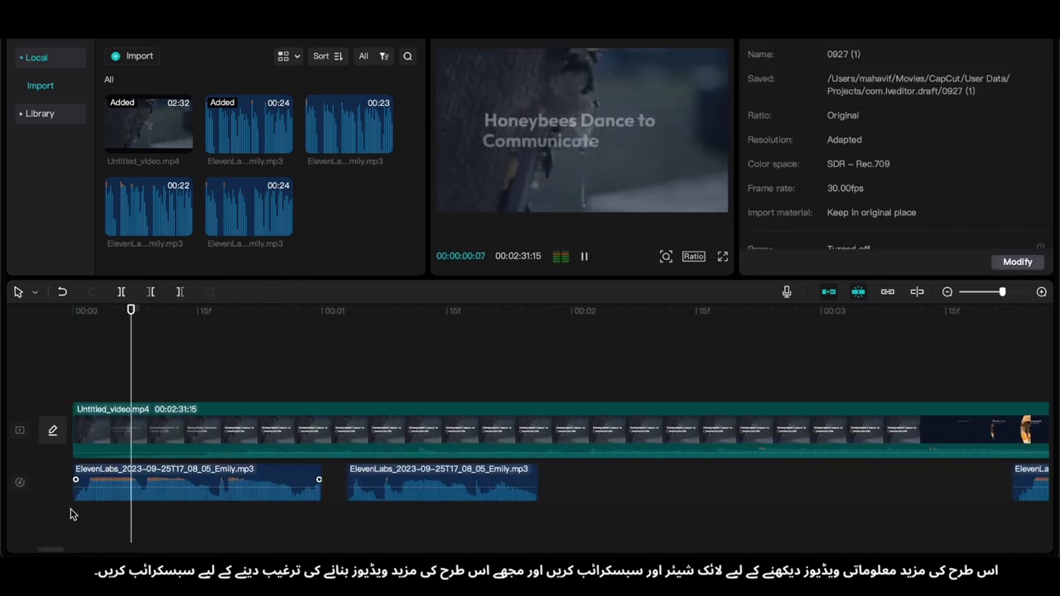
{"action": "key", "text": "space"}
{"action": "left_click_drag", "start_coordinate": [389, 497], "coordinate": [361, 497]}
Step: Close the gaps between the last voiceover pieces below the elephant scenes
{"action": "scroll", "coordinate": [622, 525], "scroll_direction": "right", "scroll_amount": 6}
{"action": "left_click_drag", "start_coordinate": [574, 517], "coordinate": [793, 484]}
{"action": "scroll", "coordinate": [916, 512], "scroll_direction": "right", "scroll_amount": 14}
{"action": "scroll", "coordinate": [916, 511], "scroll_direction": "right", "scroll_amount": 6}
{"action": "left_click_drag", "start_coordinate": [584, 516], "coordinate": [983, 488]}
{"action": "scroll", "coordinate": [829, 509], "scroll_direction": "right", "scroll_amount": 12}
{"action": "left_click", "coordinate": [693, 516]}
{"action": "scroll", "coordinate": [696, 516], "scroll_direction": "down", "scroll_amount": 5}
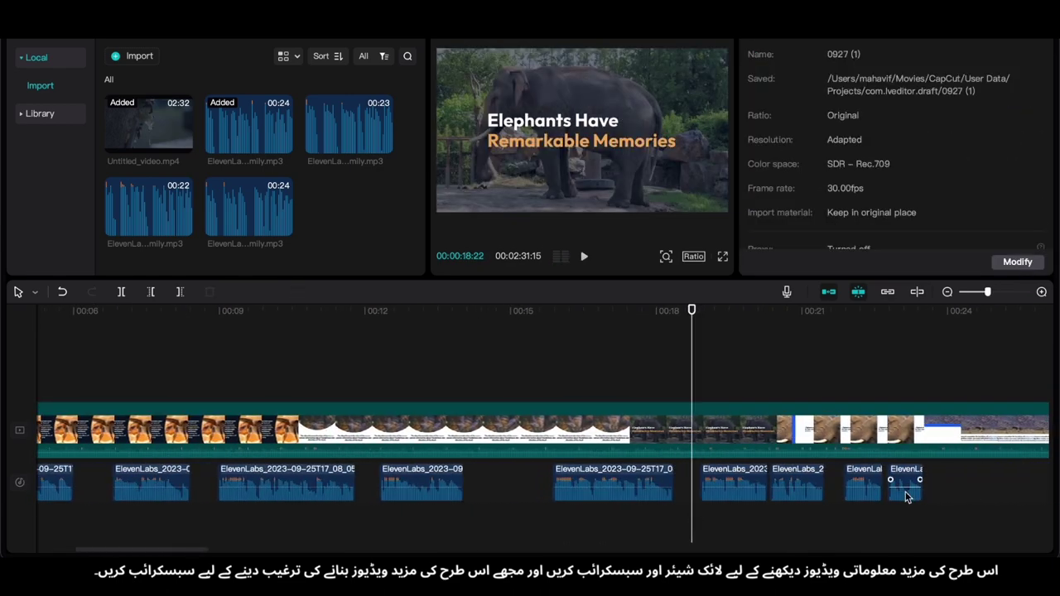
{"action": "left_click_drag", "start_coordinate": [910, 497], "coordinate": [903, 512]}
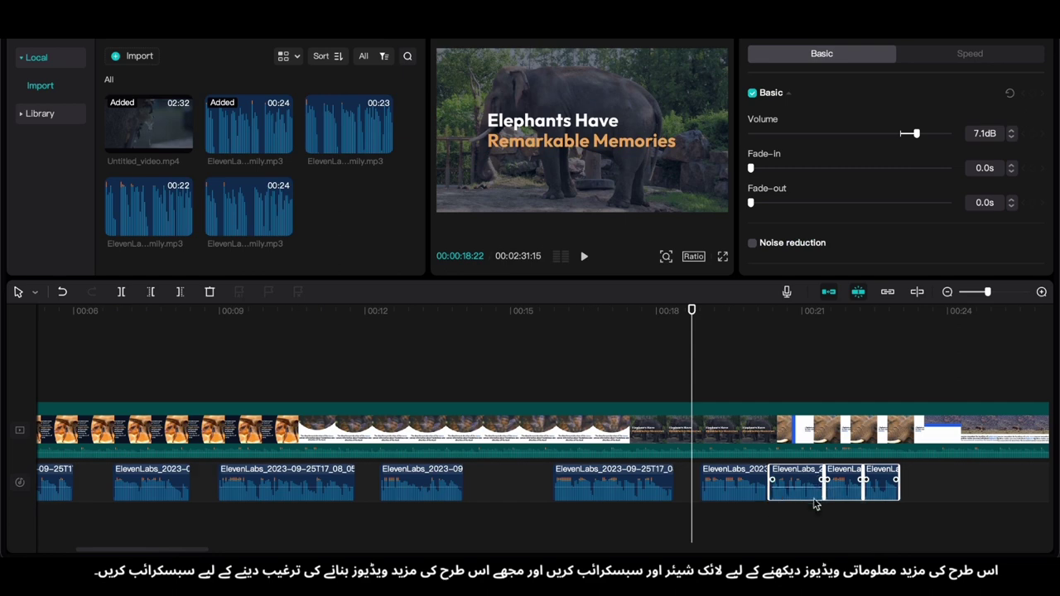
{"action": "key", "text": "super+z"}
Step: Move the later voiceover pieces earlier as a group to close the gaps in the middle of the narration
{"action": "left_click_drag", "start_coordinate": [826, 521], "coordinate": [598, 494]}
{"action": "left_click_drag", "start_coordinate": [855, 520], "coordinate": [845, 494]}
{"action": "left_click_drag", "start_coordinate": [500, 503], "coordinate": [484, 508]}
{"action": "key", "text": "super+z"}
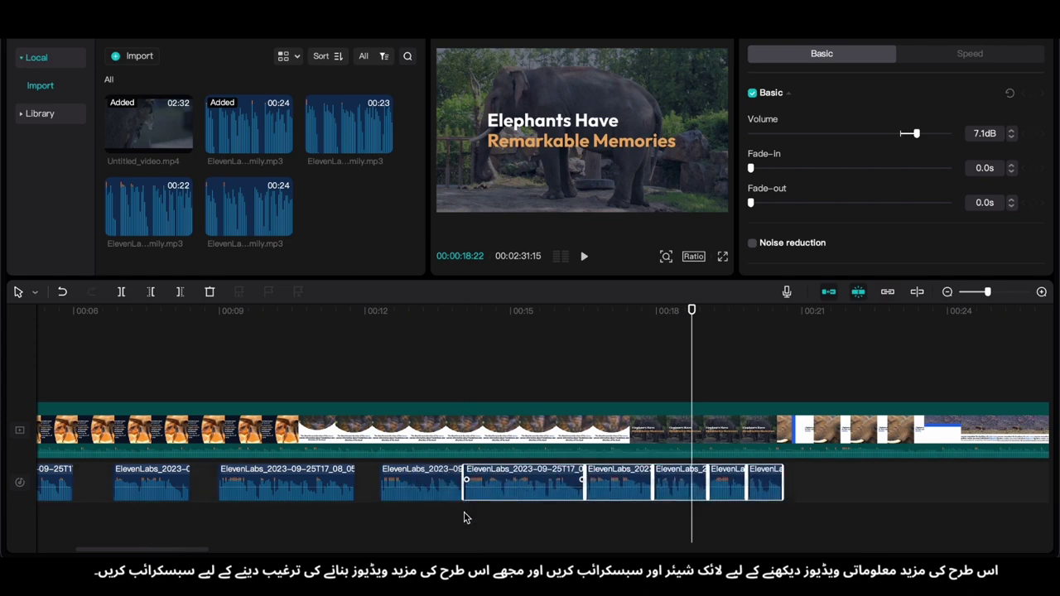
{"action": "left_click_drag", "start_coordinate": [309, 486], "coordinate": [283, 486]}
{"action": "scroll", "coordinate": [280, 487], "scroll_direction": "left", "scroll_amount": 3}
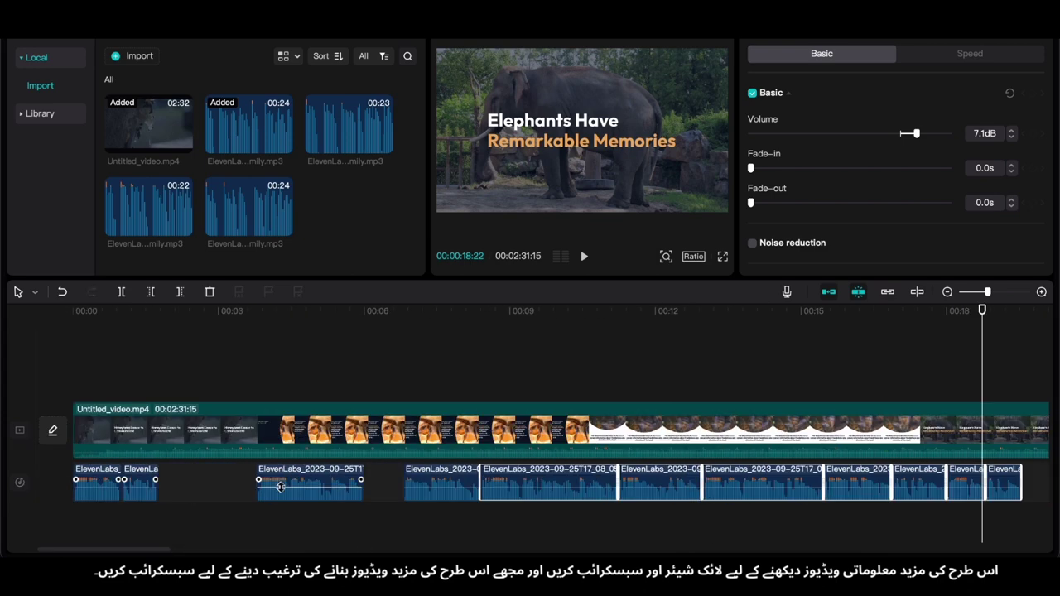
Step: Join the remaining voiceover pieces without gaps, starting at about 4 seconds with the waggle dance scene, and play the result
{"action": "left_click_drag", "start_coordinate": [441, 502], "coordinate": [879, 477]}
{"action": "left_click", "coordinate": [67, 517]}
{"action": "key", "text": "space"}
{"action": "key", "text": "space"}
{"action": "left_click_drag", "start_coordinate": [258, 492], "coordinate": [315, 488]}
{"action": "key", "text": "super+z"}
{"action": "left_click_drag", "start_coordinate": [196, 524], "coordinate": [872, 468]}
{"action": "left_click_drag", "start_coordinate": [240, 497], "coordinate": [346, 498]}
{"action": "left_click", "coordinate": [262, 507]}
{"action": "key", "text": "space"}
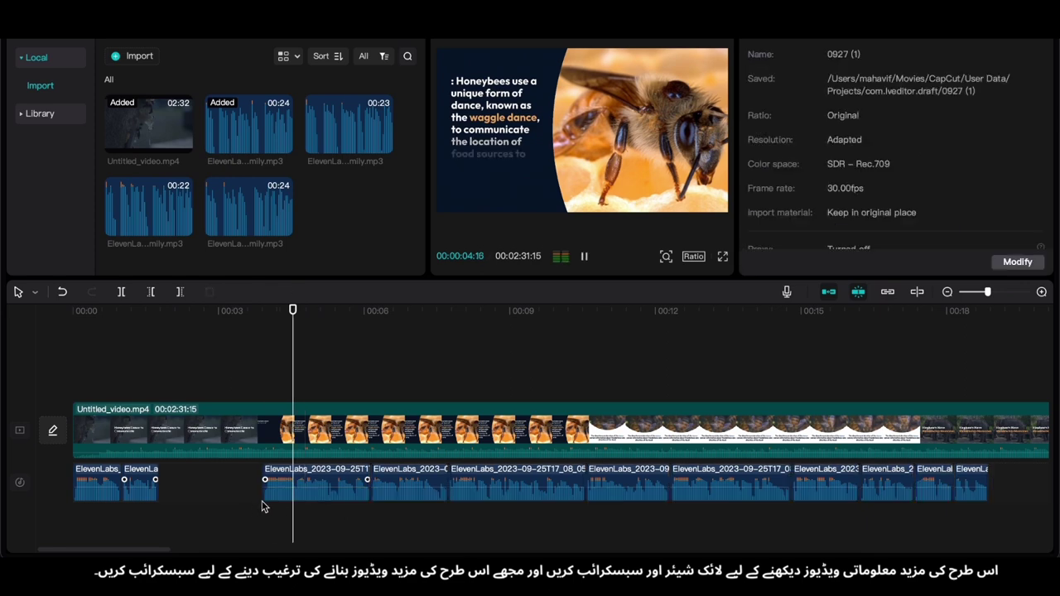
Step: Lower the video clip's own volume to -16.3 dB
{"action": "left_click", "coordinate": [325, 438]}
{"action": "left_click", "coordinate": [801, 37]}
{"action": "left_click_drag", "start_coordinate": [851, 98], "coordinate": [848, 98]}
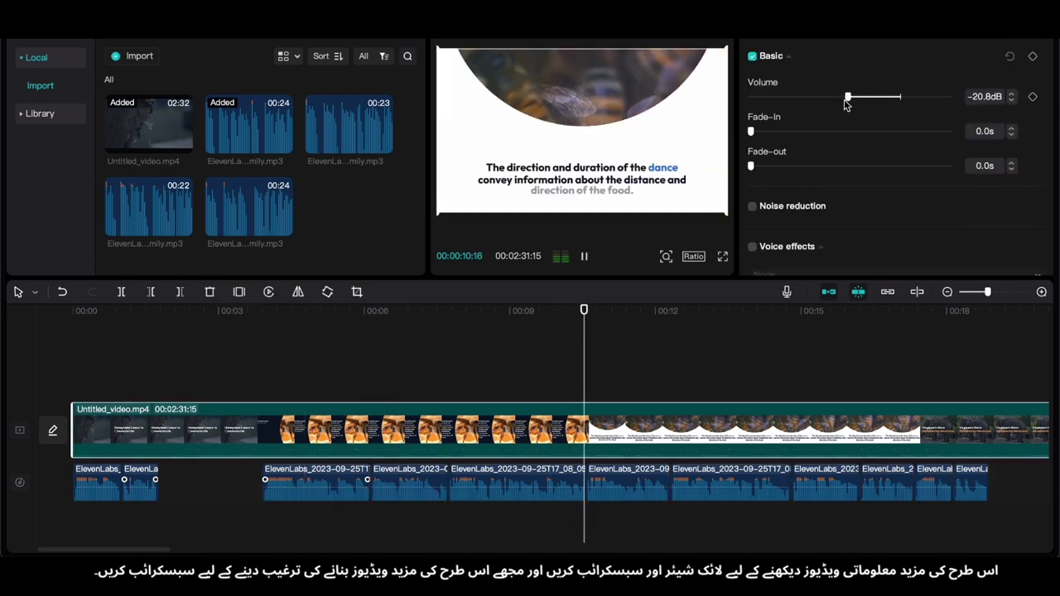
Step: Split the video near the end of the waggle dance scene at 00:00:10:02 and 00:00:09:18
{"action": "scroll", "coordinate": [691, 519], "scroll_direction": "right", "scroll_amount": 1}
{"action": "left_click", "coordinate": [495, 518]}
{"action": "key", "text": "space"}
{"action": "left_click", "coordinate": [535, 437]}
{"action": "left_click", "coordinate": [528, 391]}
{"action": "key", "text": "super+b"}
{"action": "left_click", "coordinate": [534, 431]}
{"action": "left_click", "coordinate": [505, 386]}
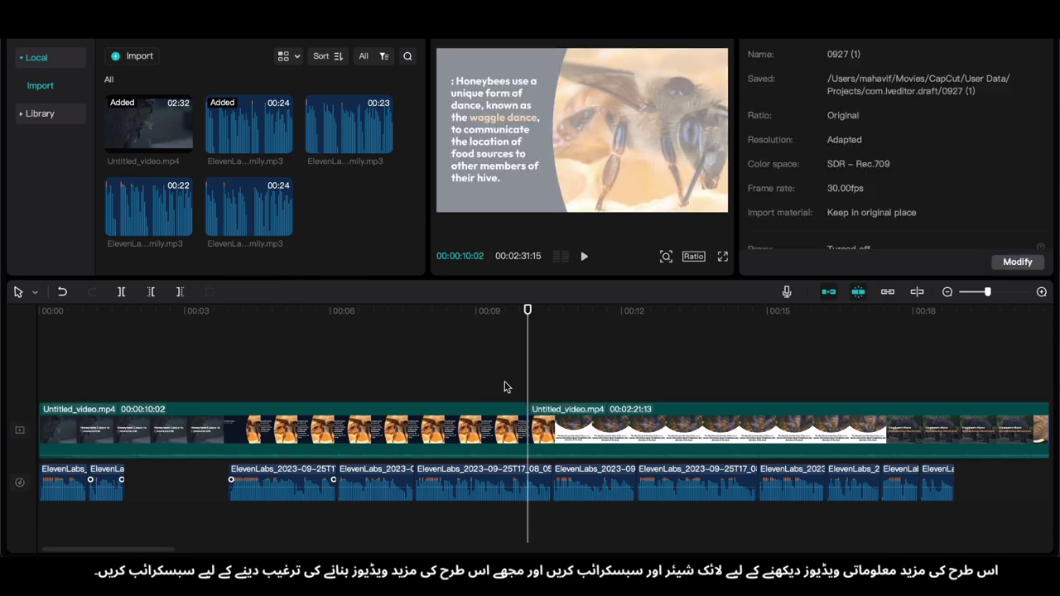
{"action": "key", "text": "super+b"}
{"action": "key", "text": "super+b"}
Step: Lengthen the short waggle dance piece to 00:00:02:21 to cover the narration, and play it back
{"action": "left_click", "coordinate": [520, 437]}
{"action": "left_click_drag", "start_coordinate": [530, 437], "coordinate": [478, 460]}
{"action": "scroll", "coordinate": [496, 437], "scroll_direction": "left", "scroll_amount": 1}
{"action": "key", "text": "space"}
{"action": "key", "text": "super+z"}
{"action": "key", "text": "ctrl+z"}
{"action": "left_click", "coordinate": [516, 380]}
{"action": "key", "text": "space"}
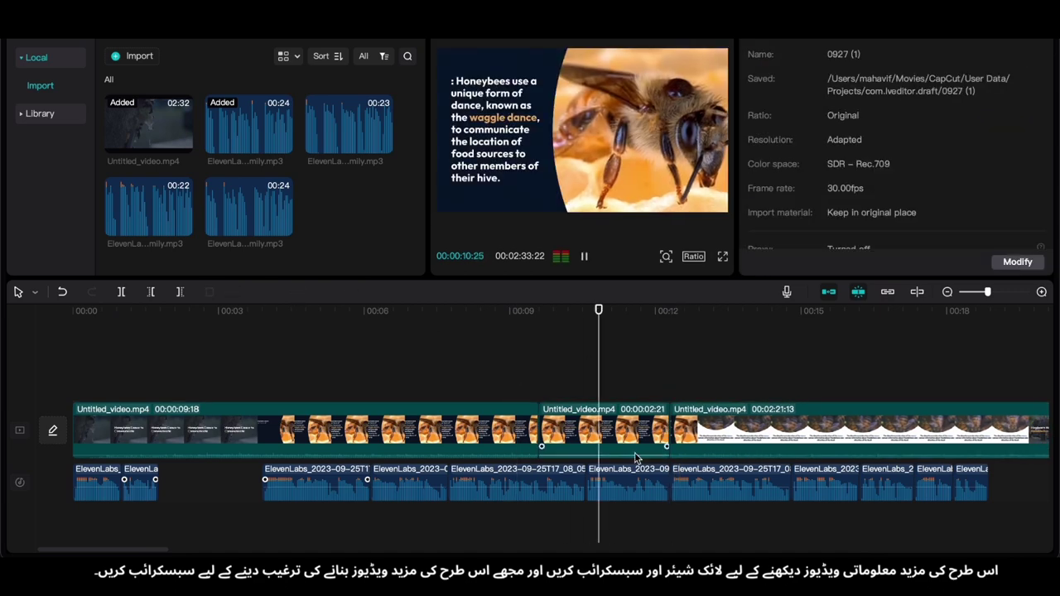
Step: Cut the video just past the end of the voiceover and delete the remainder, ending the timeline at 00:00:19:06
{"action": "scroll", "coordinate": [806, 448], "scroll_direction": "right", "scroll_amount": 4}
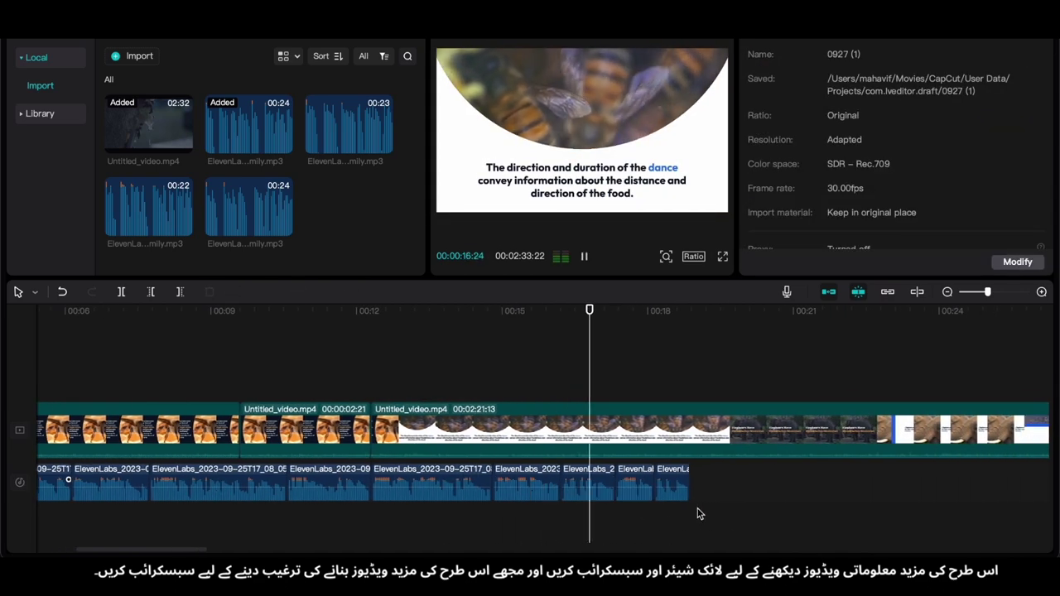
{"action": "left_click", "coordinate": [685, 508]}
{"action": "left_click_drag", "start_coordinate": [686, 512], "coordinate": [689, 513]}
{"action": "key", "text": "super+b"}
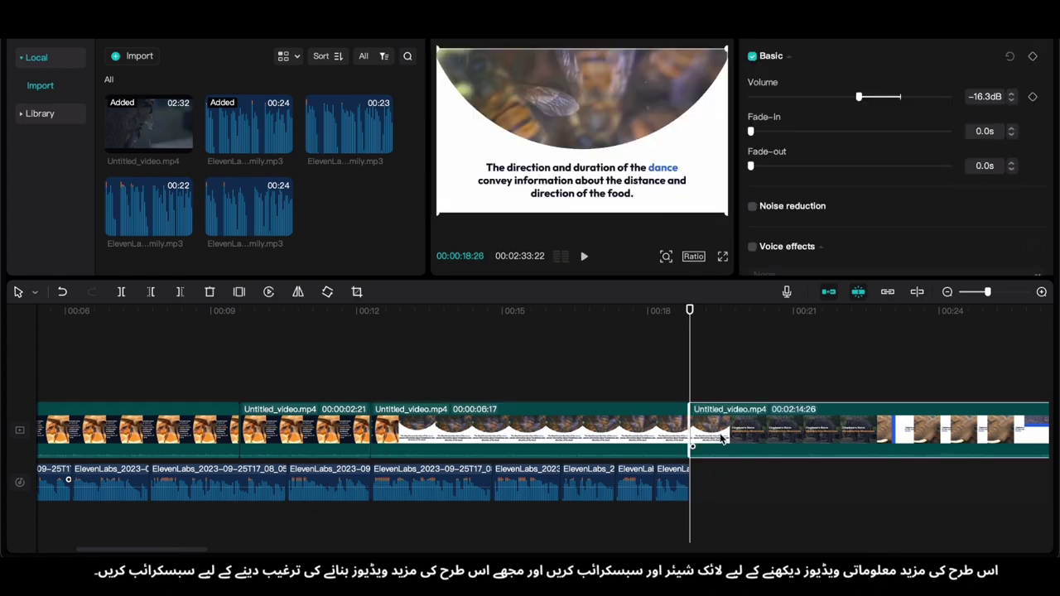
{"action": "key", "text": "Delete"}
{"action": "key", "text": "space"}
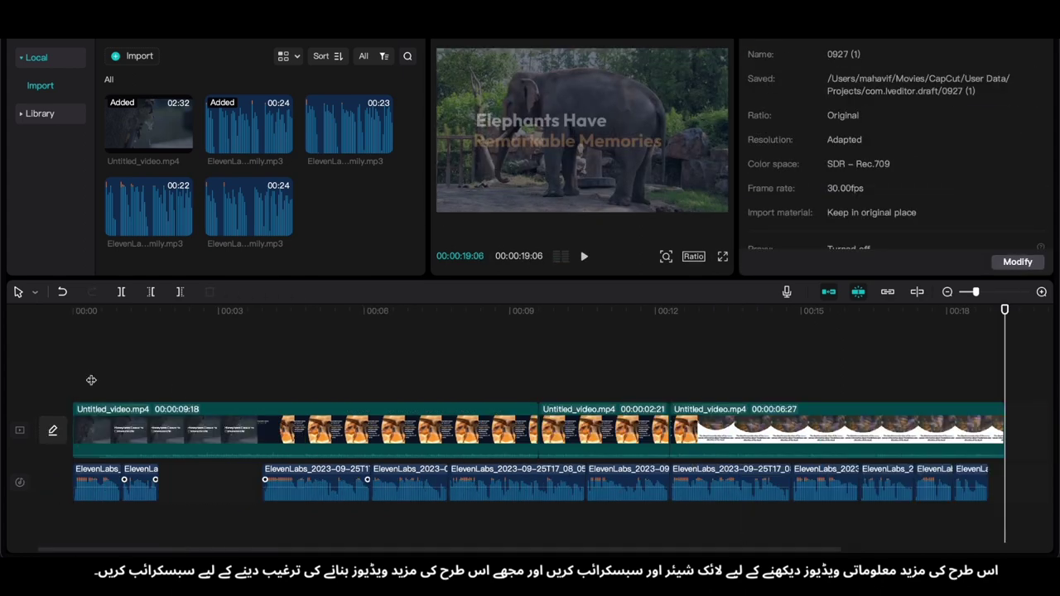
Step: Apply the Spin Up 1 entrance animation to the first video clip and a 0.5 s exit animation to the last clip
{"action": "left_click", "coordinate": [536, 443]}
{"action": "left_click", "coordinate": [838, 29]}
{"action": "left_click", "coordinate": [880, 28]}
{"action": "scroll", "coordinate": [877, 173], "scroll_direction": "down", "scroll_amount": 5}
{"action": "left_click", "coordinate": [1001, 124]}
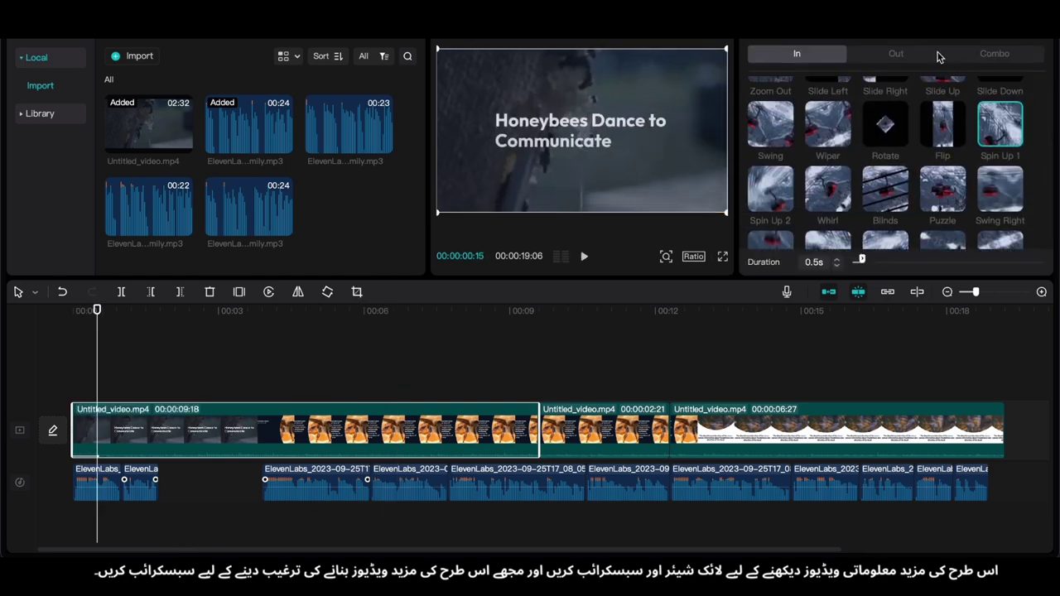
{"action": "left_click", "coordinate": [899, 55]}
{"action": "left_click", "coordinate": [943, 231]}
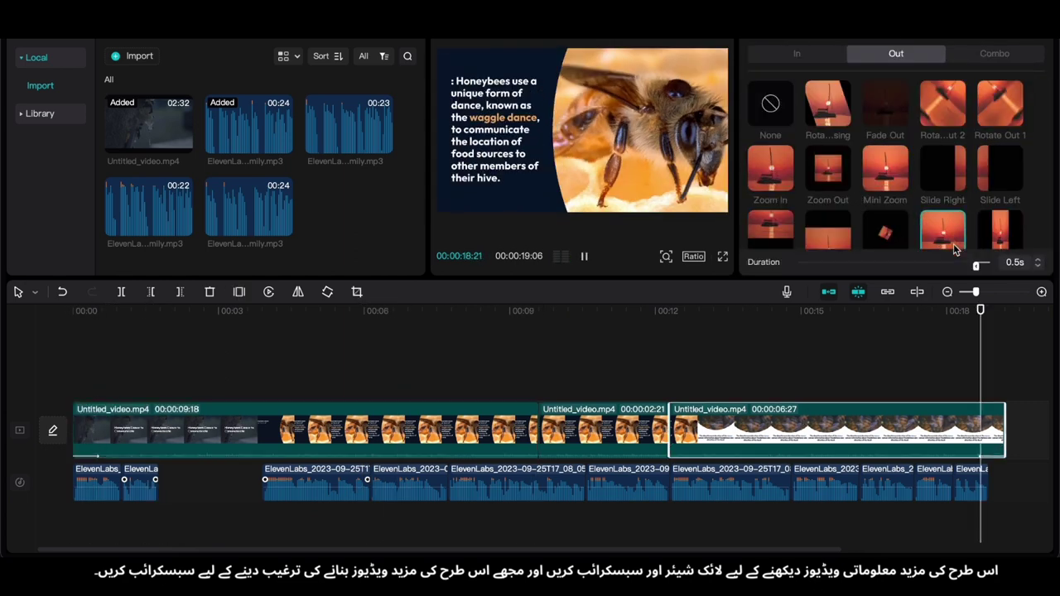
Step: Play the edited video from the beginning to review the animations and narration
{"action": "left_click", "coordinate": [65, 401]}
{"action": "key", "text": "space"}
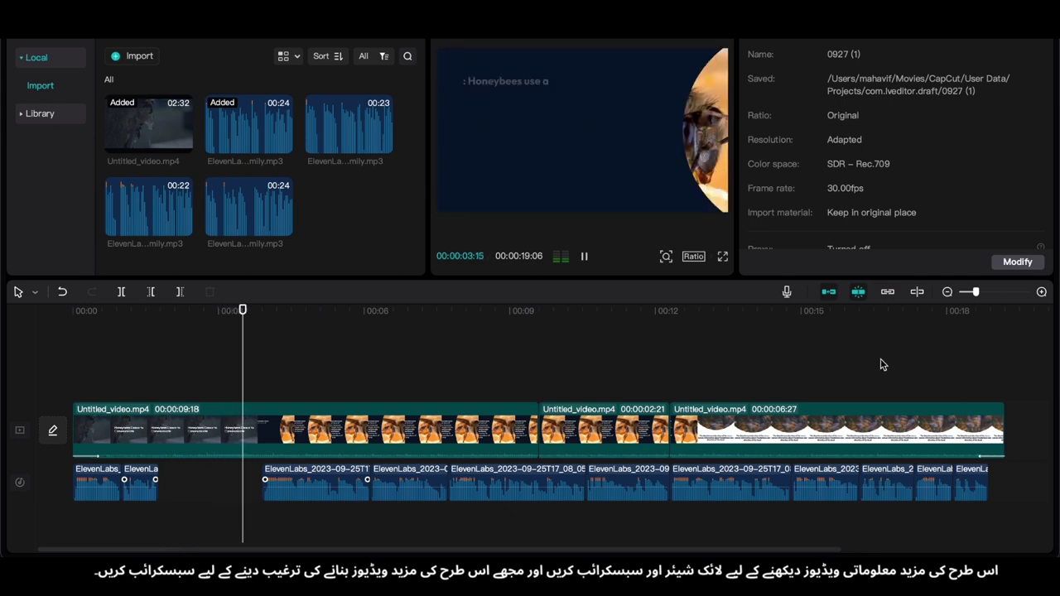
{"action": "scroll", "coordinate": [497, 344], "scroll_direction": "right", "scroll_amount": 5}
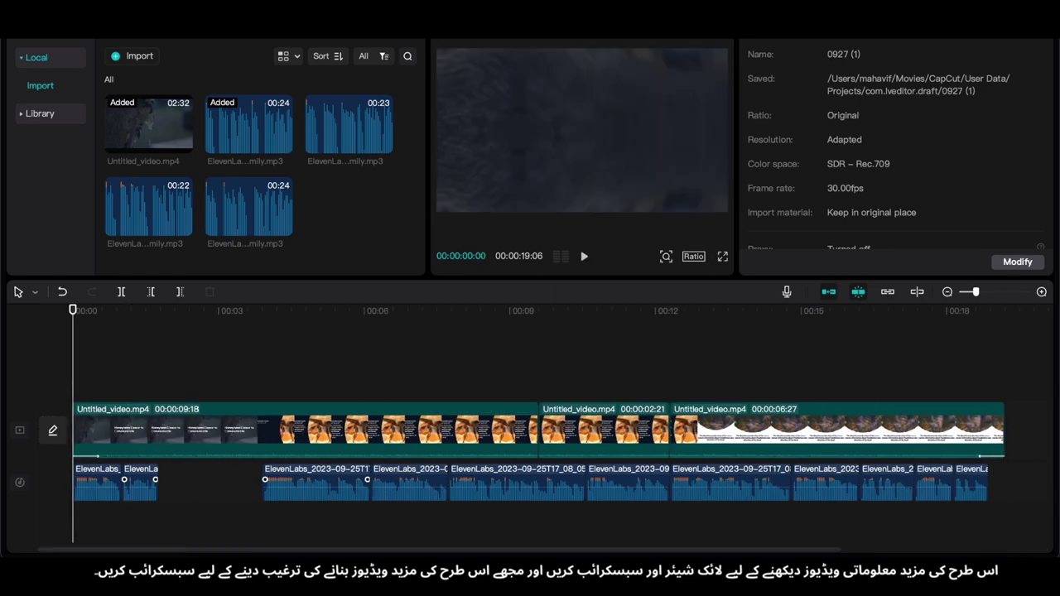
Step: Open the export settings and title the video 1
{"action": "key", "text": "super+e"}
{"action": "type", "text": "1"}
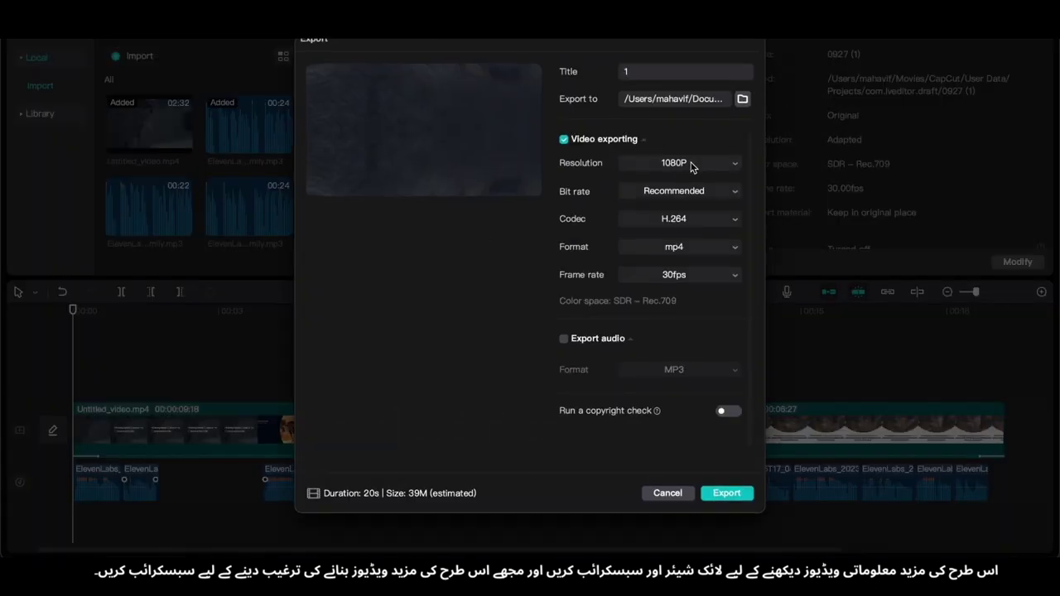